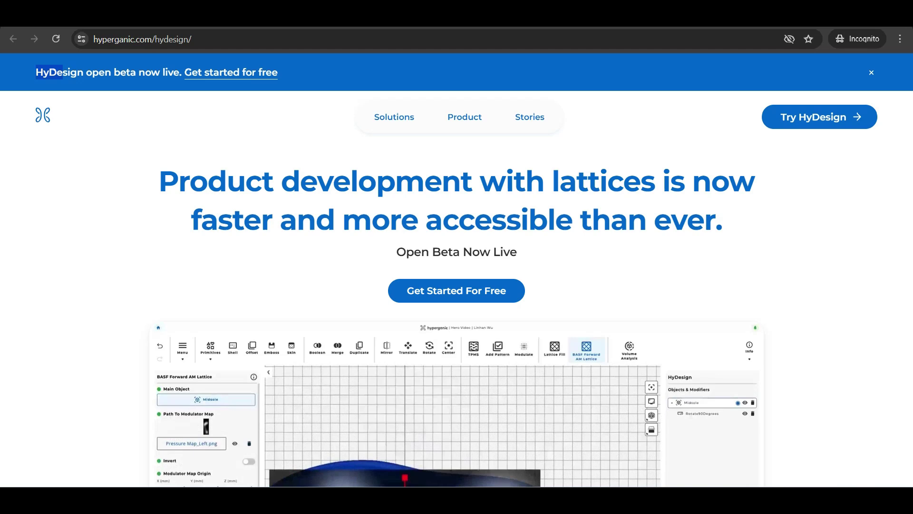
{"action": "left_click_drag", "start_coordinate": [63, 72], "coordinate": [180, 71]}
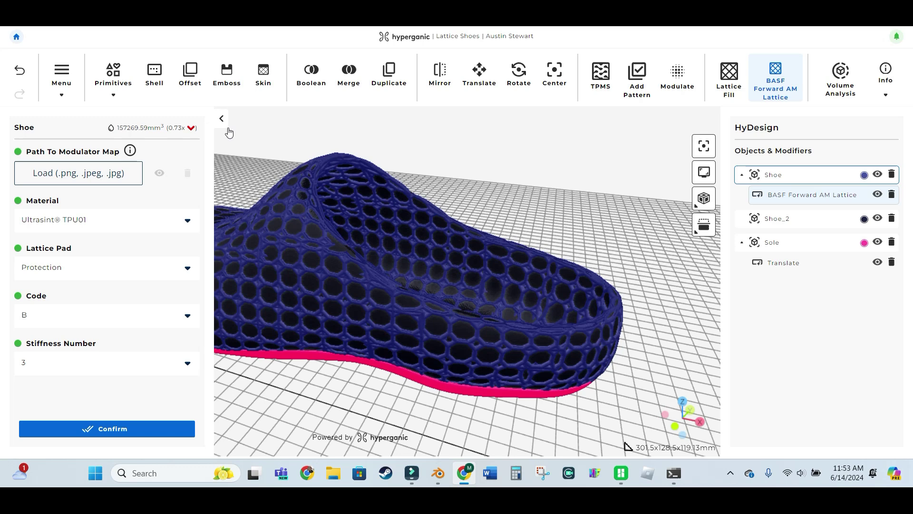
- Hide the shoe's parameter settings and examine the latticed shoe and its sole
{"action": "left_click", "coordinate": [106, 429]}
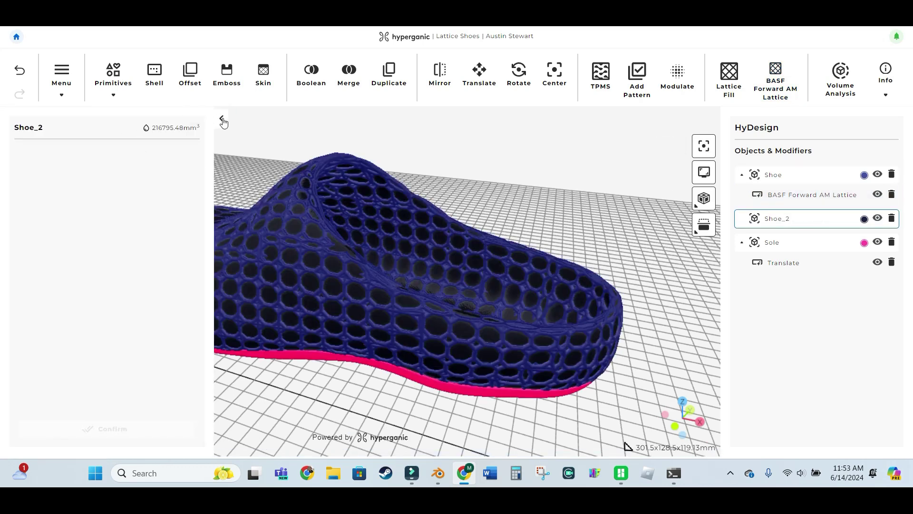
{"action": "left_click", "coordinate": [222, 119]}
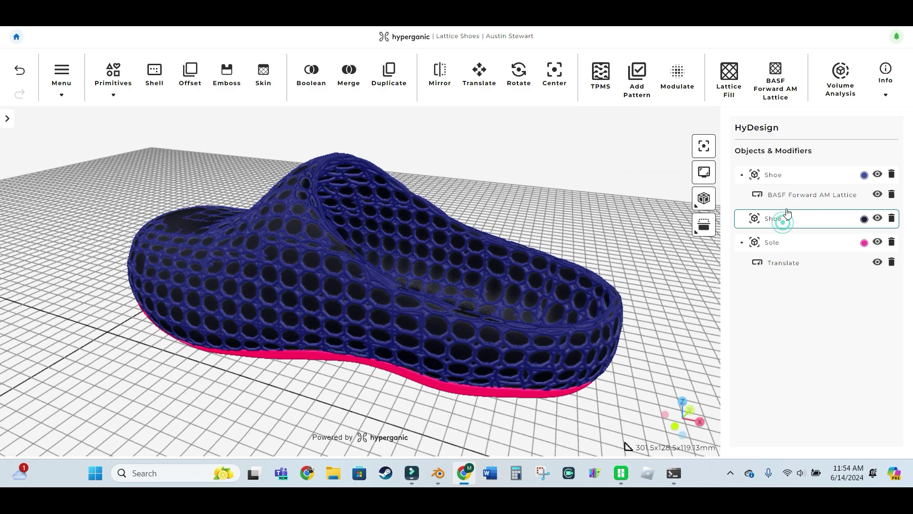
{"action": "left_click", "coordinate": [776, 91]}
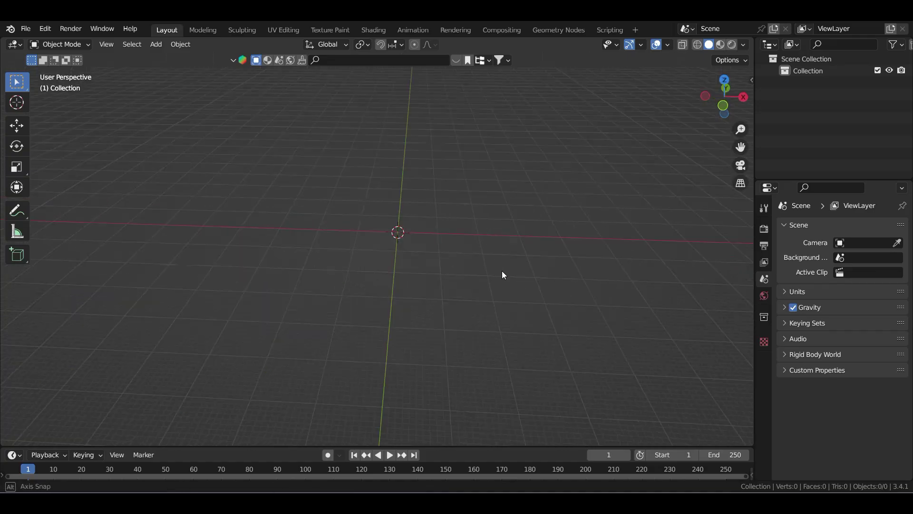
{"action": "middle_click_drag", "start_coordinate": [501, 270], "coordinate": [480, 169]}
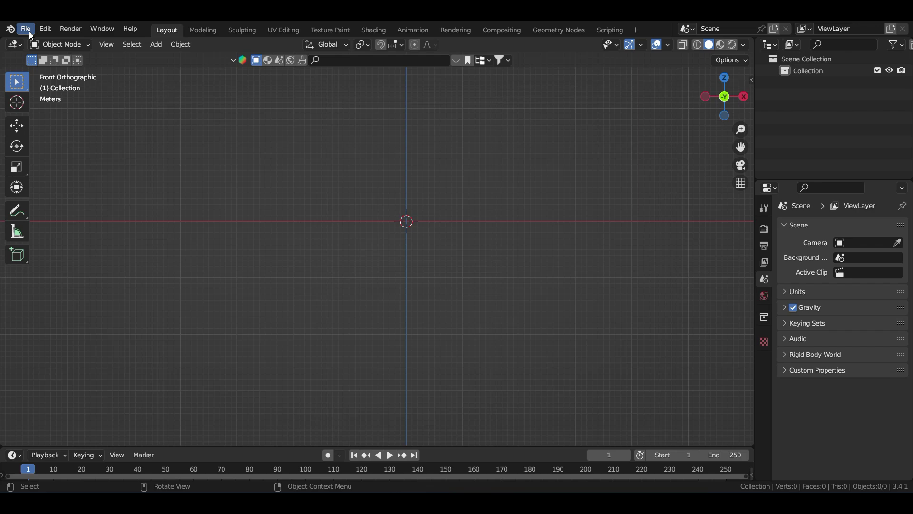
- In Blender, add a cylinder mesh with 150 vertices to the empty scene
{"action": "key", "text": "shift+a"}
{"action": "mouse_move", "coordinate": [419, 231]}
{"action": "left_click", "coordinate": [470, 289]}
{"action": "key", "text": "KP_Decimal"}
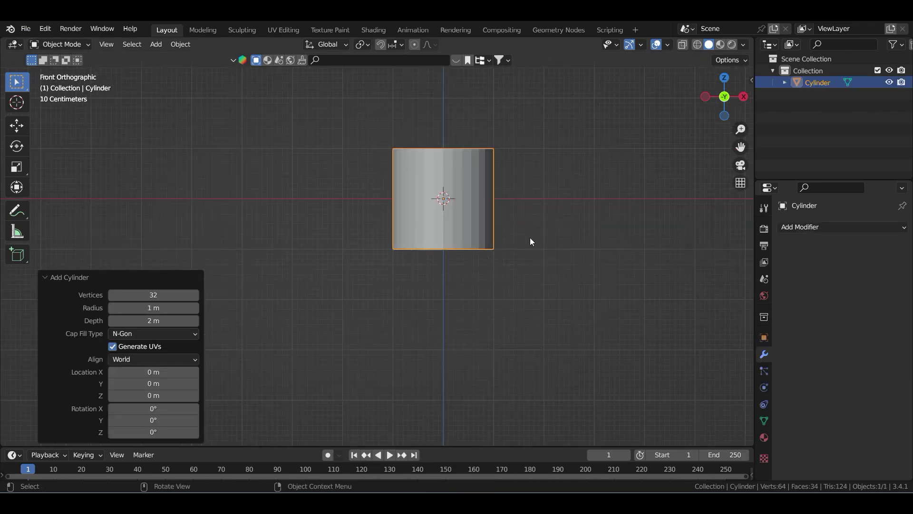
{"action": "middle_click_drag", "start_coordinate": [530, 242], "coordinate": [440, 281], "text": "shift"}
{"action": "left_click", "coordinate": [161, 293]}
{"action": "type", "text": "150"}
{"action": "key", "text": "Return"}
{"action": "scroll", "coordinate": [339, 168], "scroll_direction": "up", "scroll_amount": 3}
{"action": "scroll", "coordinate": [380, 204], "scroll_direction": "down", "scroll_amount": 1}
{"action": "middle_click_drag", "start_coordinate": [386, 215], "coordinate": [415, 220], "text": "shift"}
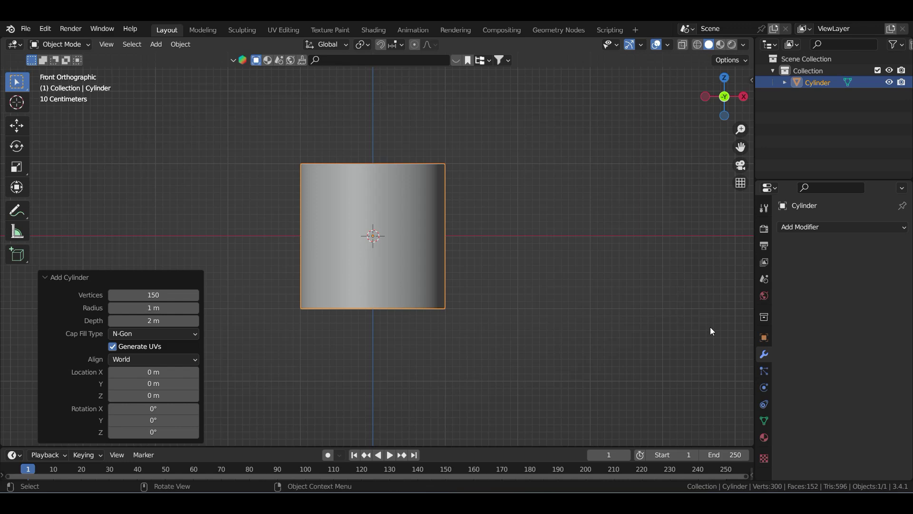
- Round the cylinder's edges with a Bevel modifier using a 0.08 m amount and 11 segments
{"action": "left_click", "coordinate": [821, 227]}
{"action": "left_click", "coordinate": [667, 270]}
{"action": "left_click_drag", "start_coordinate": [844, 290], "coordinate": [870, 290]}
{"action": "left_click_drag", "start_coordinate": [859, 306], "coordinate": [889, 306]}
{"action": "middle_click_drag", "start_coordinate": [585, 228], "coordinate": [558, 249]}
{"action": "scroll", "coordinate": [558, 249], "scroll_direction": "up", "scroll_amount": 2}
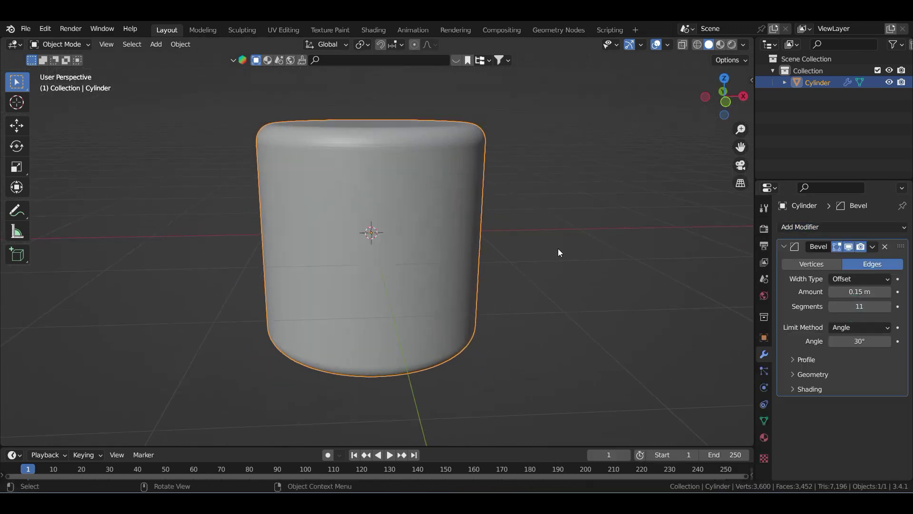
{"action": "left_click_drag", "start_coordinate": [859, 292], "coordinate": [832, 292]}
{"action": "middle_click_drag", "start_coordinate": [562, 272], "coordinate": [532, 261]}
- Paste a copy of the bevelled cylinder in place and scale it down uniformly to about 0.93
{"action": "key", "text": "KP_1"}
{"action": "key", "text": "ctrl+v"}
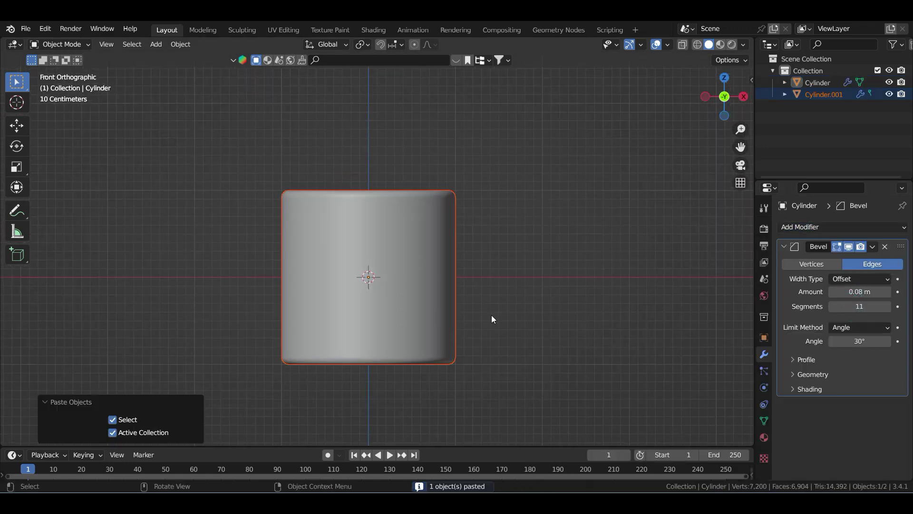
{"action": "key", "text": "s"}
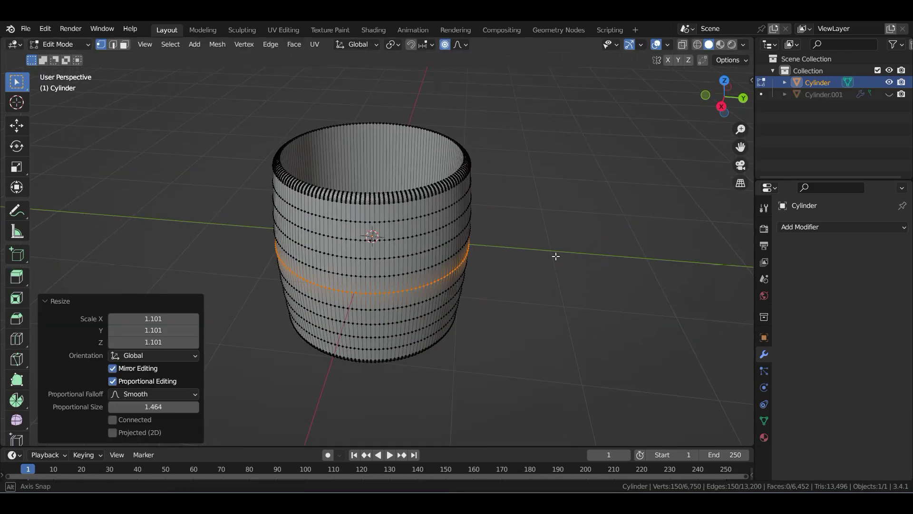
- Select the outer cylinder's entire mesh and stretch it along Z by a factor of about 1.29
{"action": "key", "text": "a"}
{"action": "key", "text": "KP_3"}
{"action": "key", "text": "s"}
{"action": "key", "text": "z"}
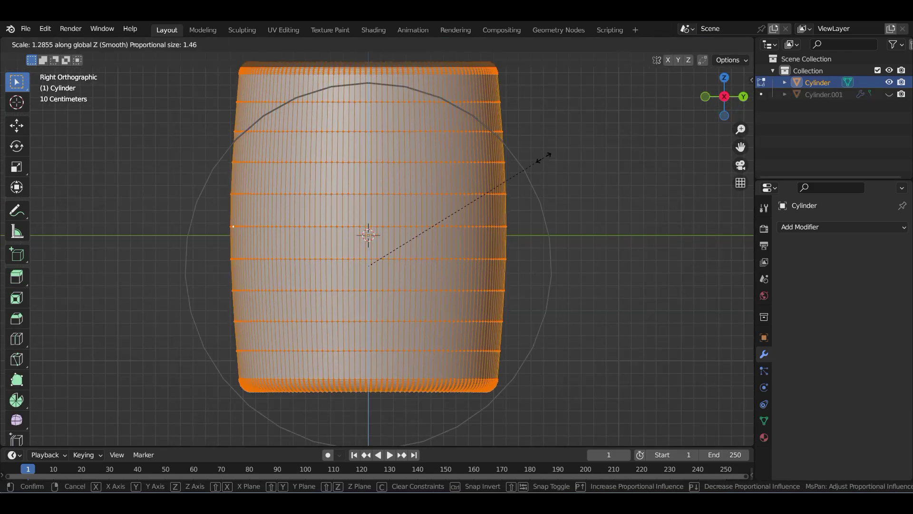
{"action": "left_click", "coordinate": [540, 159]}
{"action": "left_click_drag", "start_coordinate": [723, 97], "coordinate": [731, 113]}
{"action": "left_click", "coordinate": [727, 111]}
- Scale the outer cylinder's whole mesh up uniformly by 1.037 with proportional editing
{"action": "key", "text": "s"}
{"action": "scroll", "coordinate": [605, 218], "scroll_direction": "up", "scroll_amount": 3}
{"action": "scroll", "coordinate": [607, 214], "scroll_direction": "down", "scroll_amount": 1}
{"action": "scroll", "coordinate": [609, 213], "scroll_direction": "up", "scroll_amount": 7}
{"action": "left_click", "coordinate": [610, 214]}
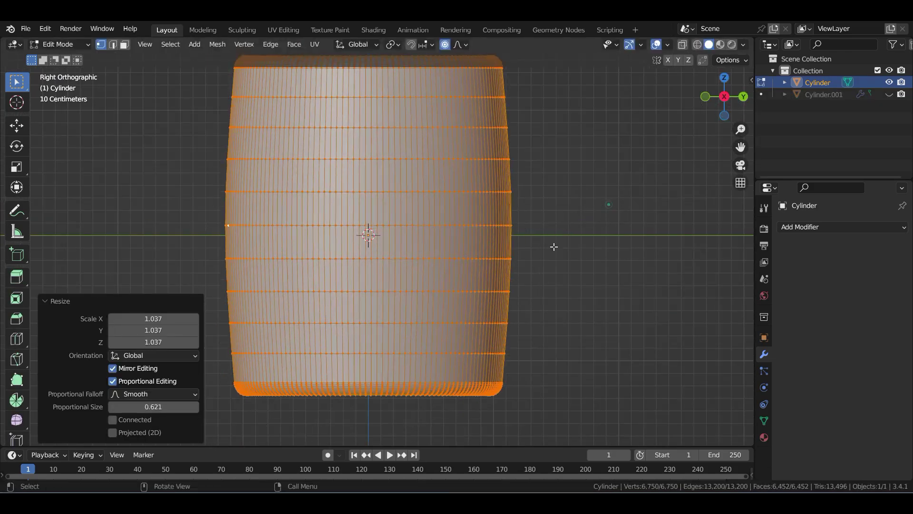
{"action": "left_click", "coordinate": [552, 247]}
{"action": "scroll", "coordinate": [405, 221], "scroll_direction": "up", "scroll_amount": 2}
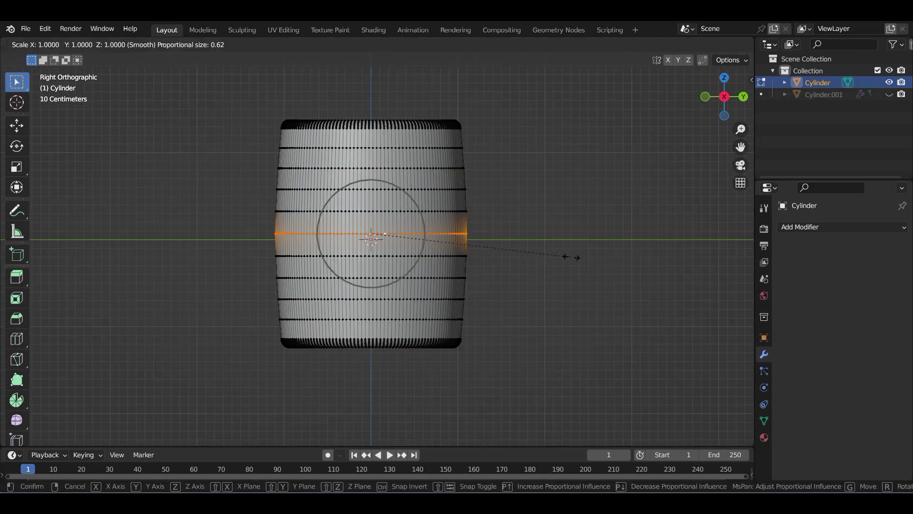
{"action": "scroll", "coordinate": [578, 254], "scroll_direction": "down", "scroll_amount": 6}
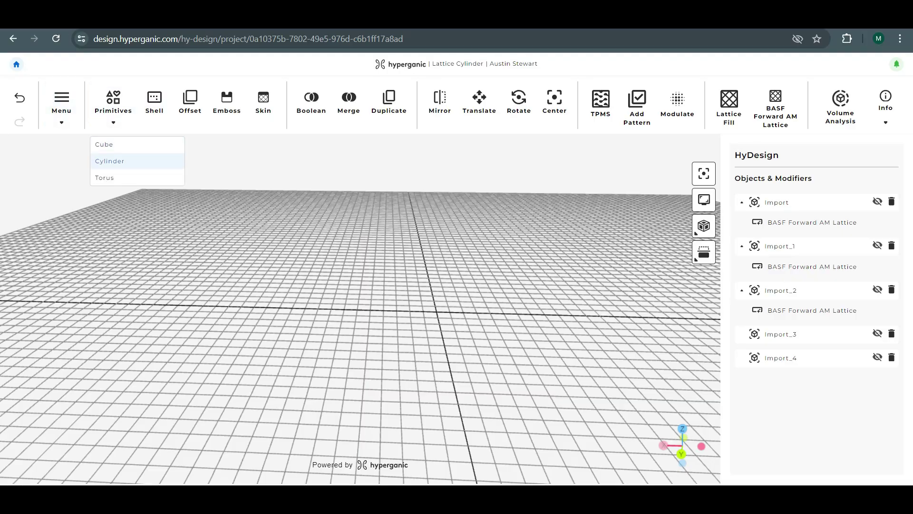
- In HyDesign, create a cylinder primitive with a 20 mm radius and a 100 mm height
{"action": "left_click", "coordinate": [110, 161]}
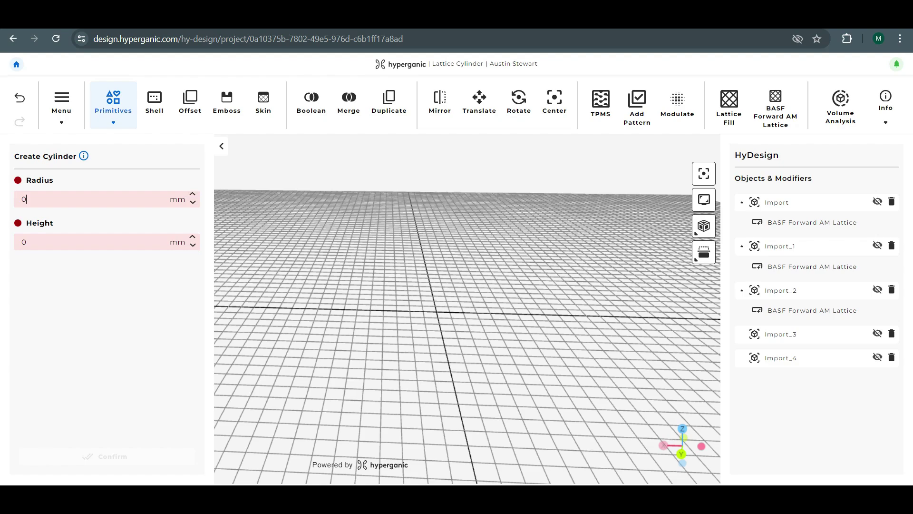
{"action": "type", "text": "20"}
{"action": "left_click", "coordinate": [27, 242]}
{"action": "type", "text": "100"}
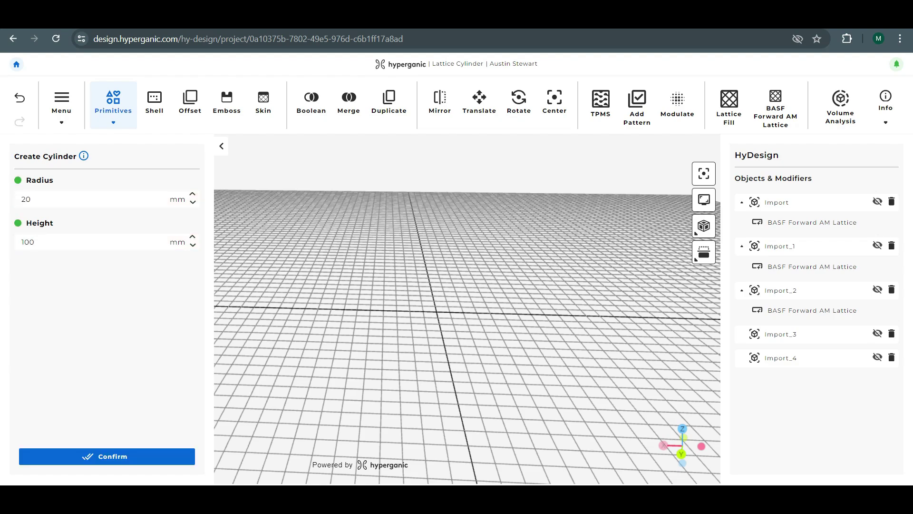
{"action": "key", "text": "Return"}
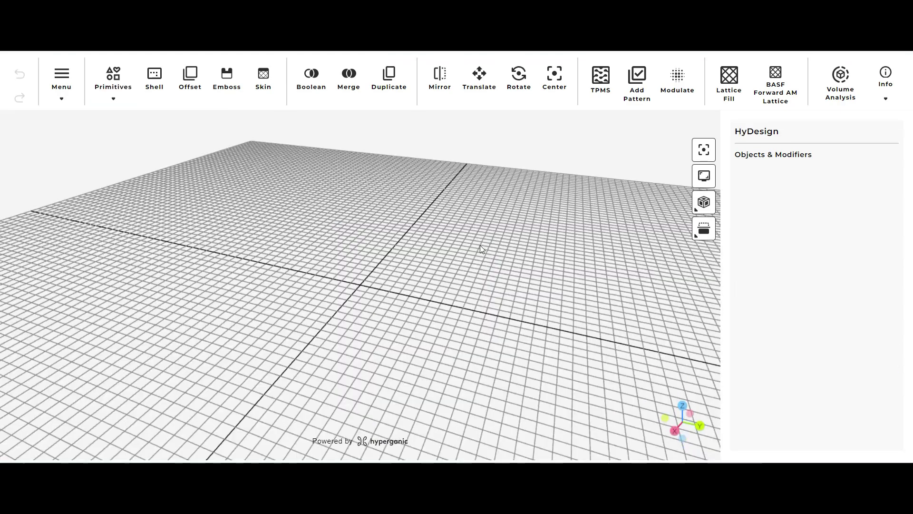
{"action": "left_click_drag", "start_coordinate": [480, 245], "coordinate": [431, 215]}
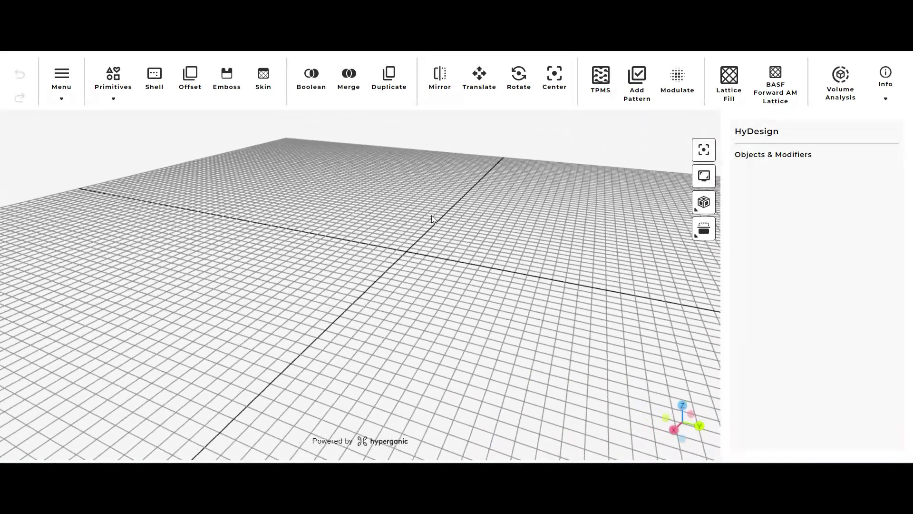
- Import the Lattice Cylinder file from the HyDesign project folder into the empty project
{"action": "left_click", "coordinate": [58, 78]}
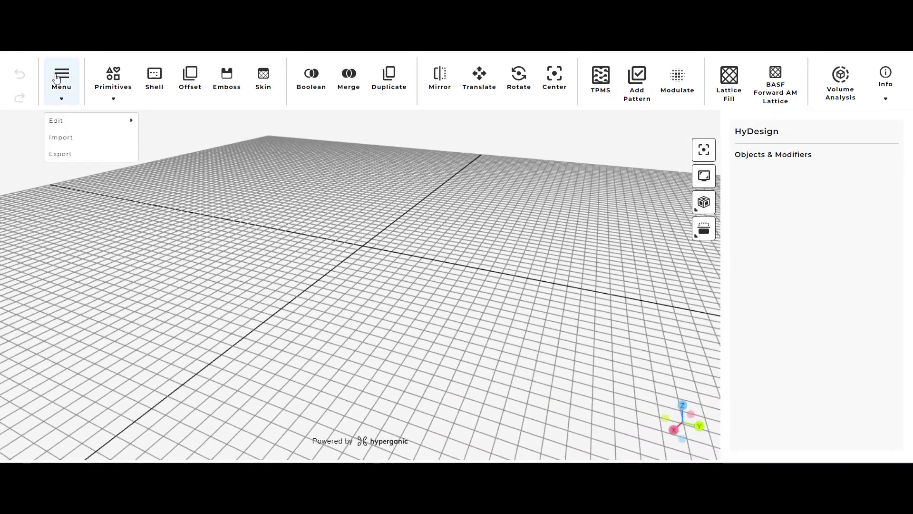
{"action": "left_click", "coordinate": [79, 140]}
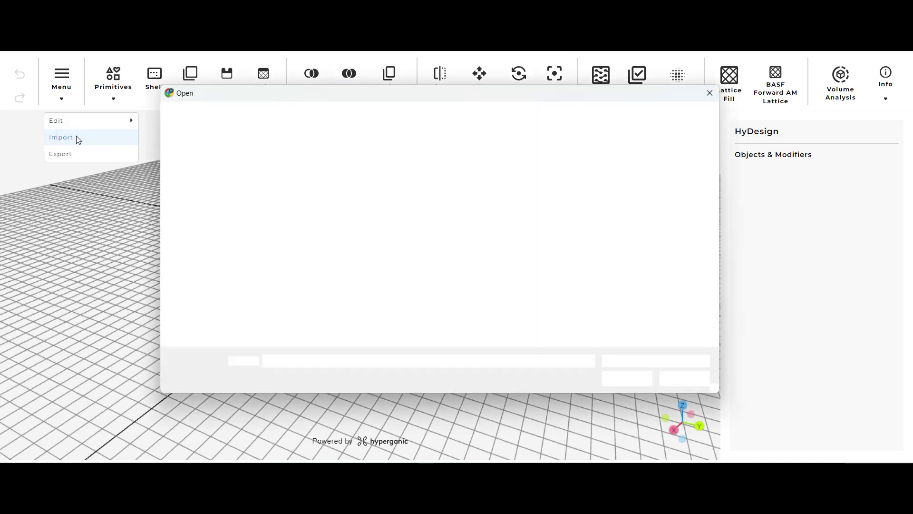
{"action": "double_click", "coordinate": [287, 252]}
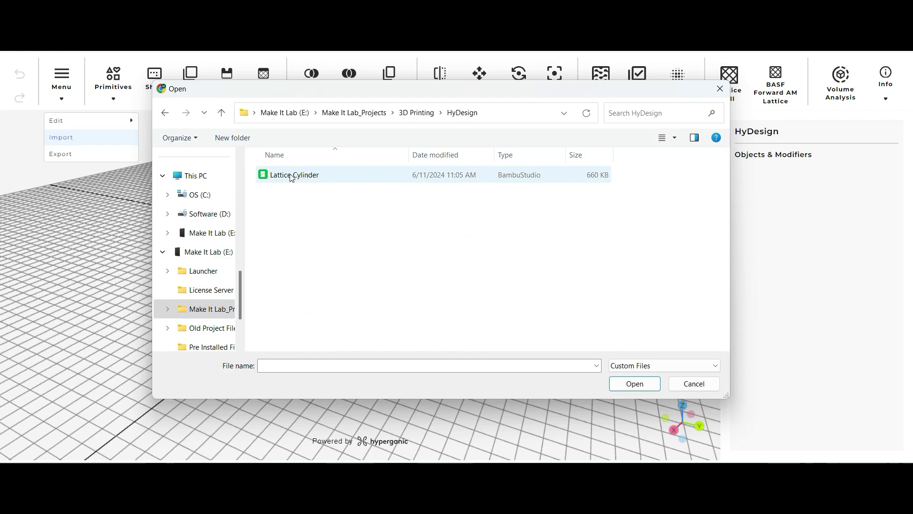
{"action": "double_click", "coordinate": [318, 176]}
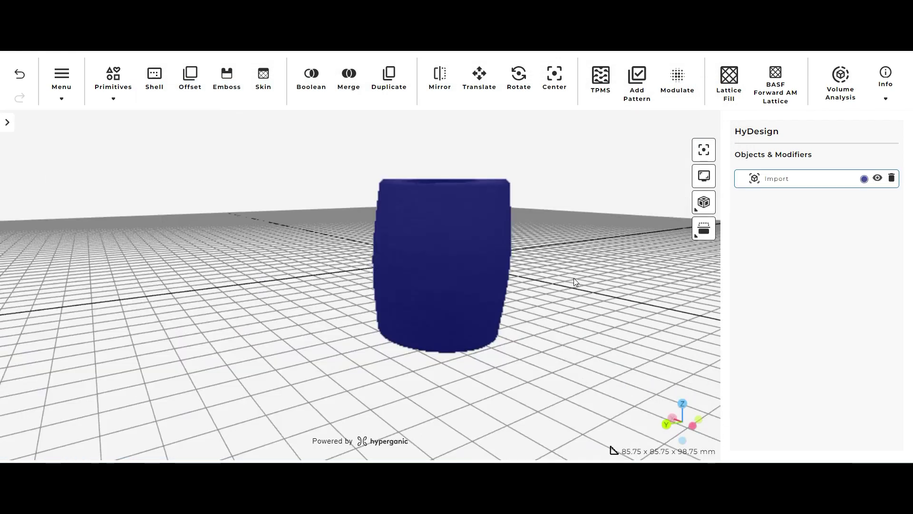
{"action": "left_click_drag", "start_coordinate": [574, 278], "coordinate": [554, 310]}
{"action": "right_click_drag", "start_coordinate": [568, 278], "coordinate": [501, 305]}
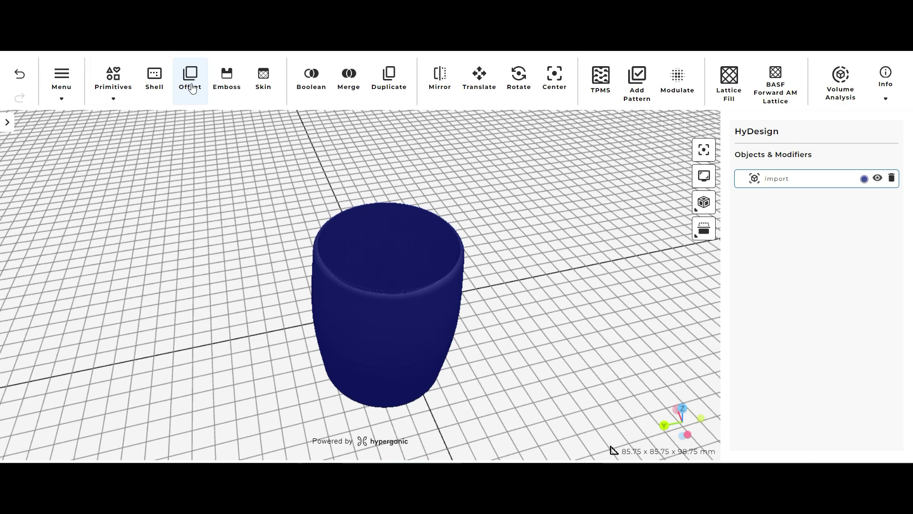
- Start a BASF Forward AM Lattice and assign the imported cup-shaped cylinder as its main object
{"action": "mouse_move", "coordinate": [123, 96]}
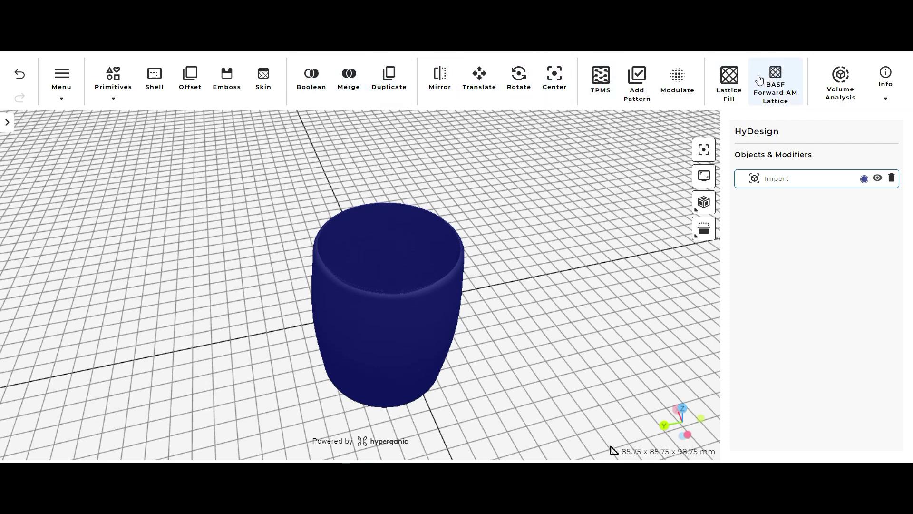
{"action": "left_click", "coordinate": [783, 86]}
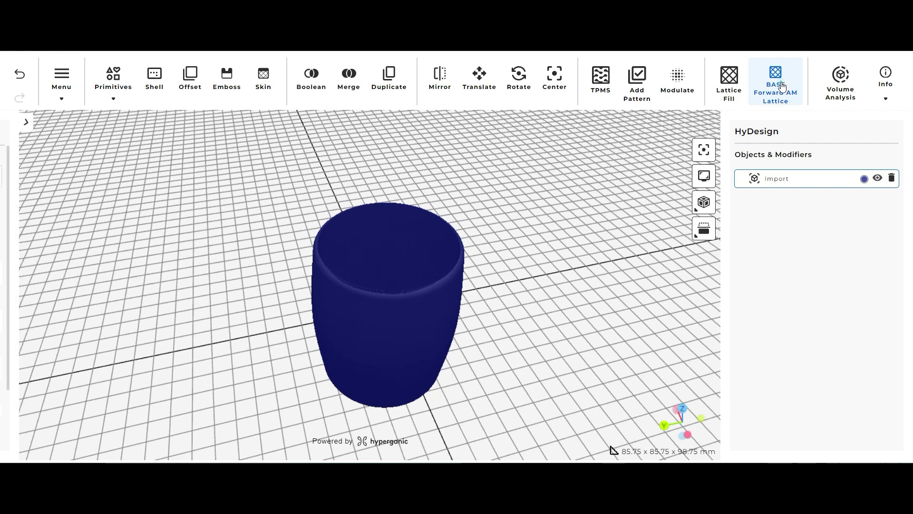
{"action": "left_click_drag", "start_coordinate": [500, 207], "coordinate": [512, 196]}
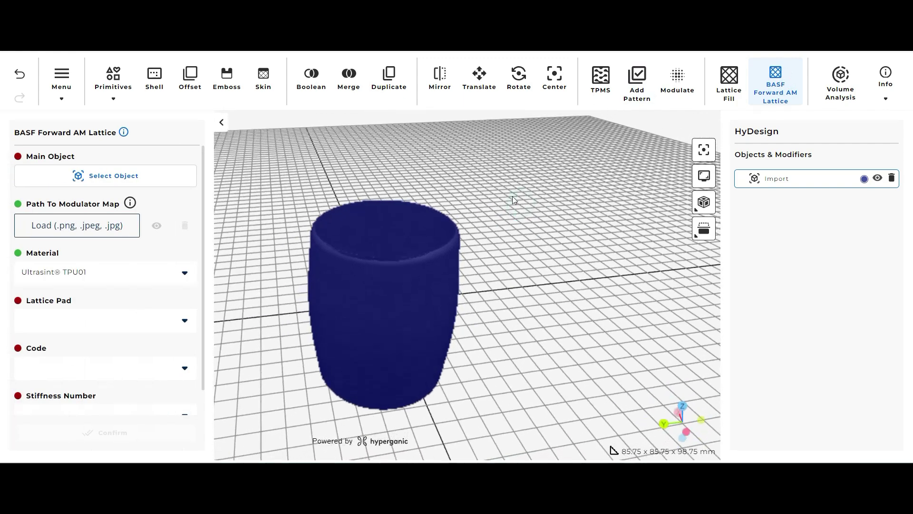
{"action": "scroll", "coordinate": [507, 212], "scroll_direction": "up", "scroll_amount": 5}
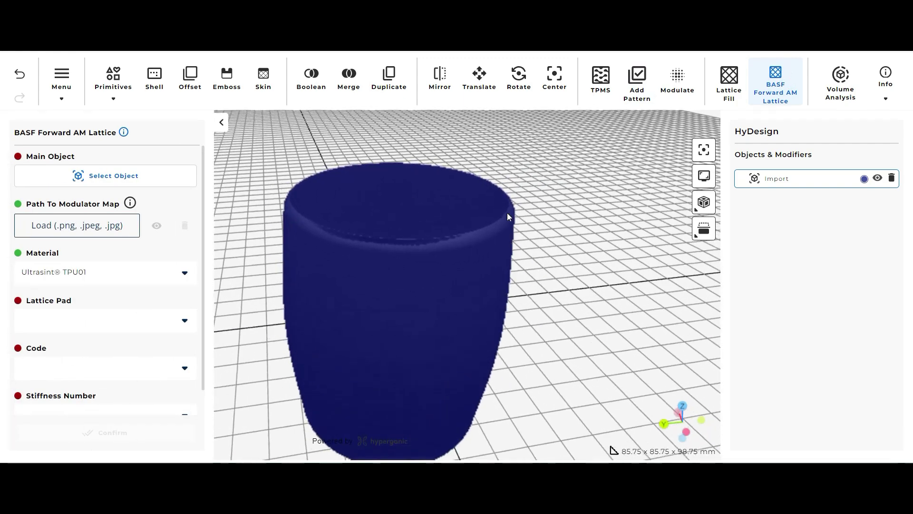
{"action": "left_click", "coordinate": [87, 177]}
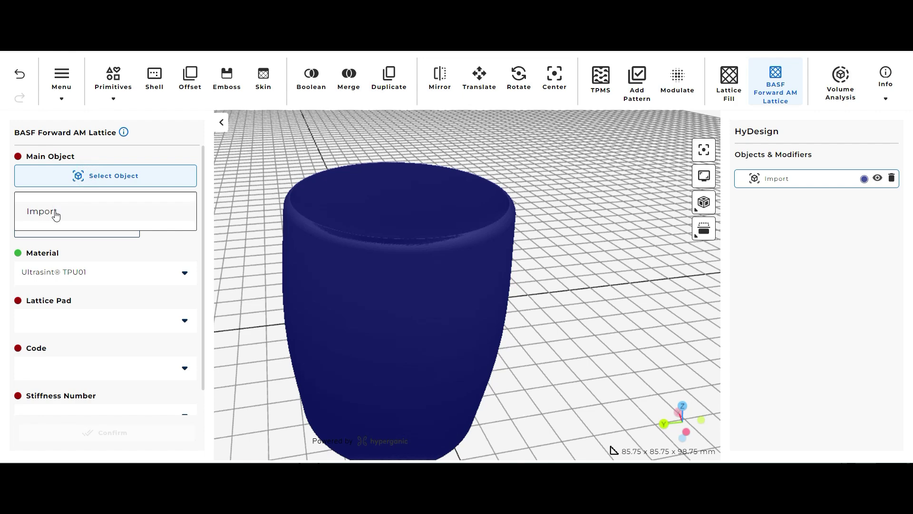
{"action": "left_click", "coordinate": [55, 212]}
{"action": "left_click", "coordinate": [105, 177]}
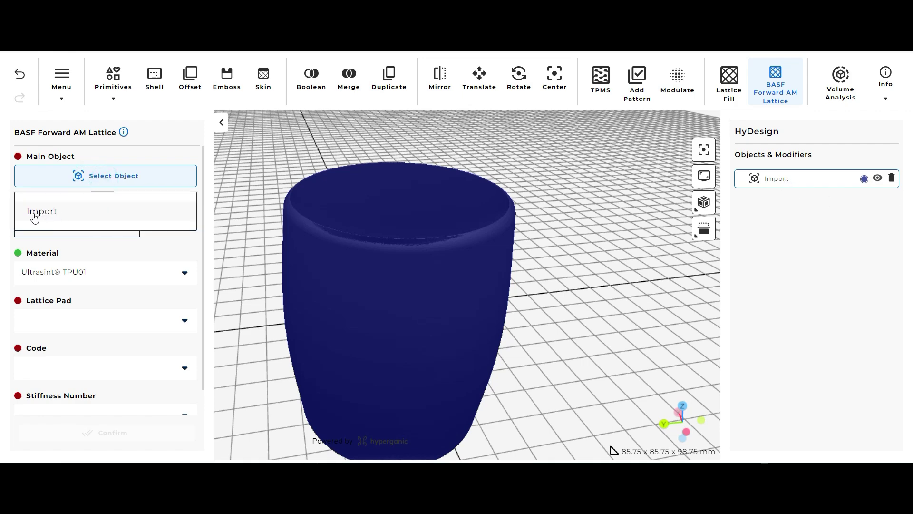
{"action": "left_click", "coordinate": [54, 213]}
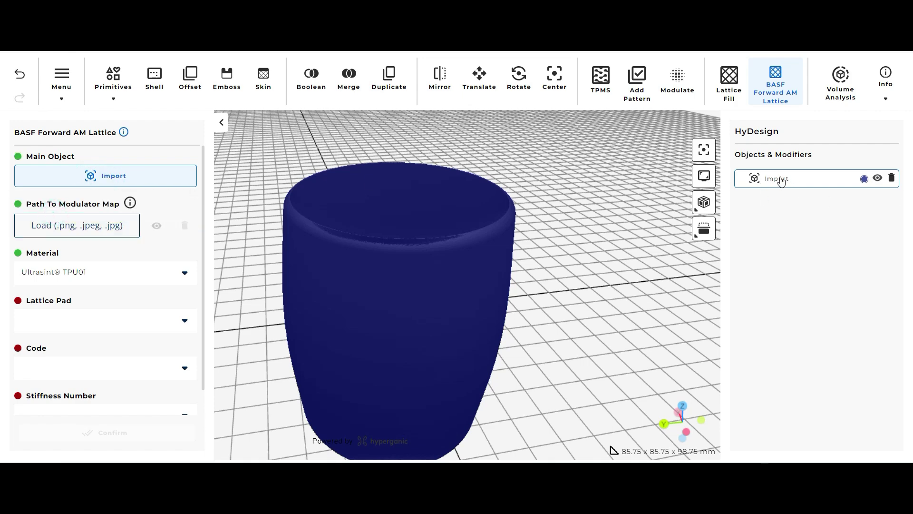
- Set the lattice pad to Footwear, the code to B and the stiffness number to 3
{"action": "scroll", "coordinate": [72, 218], "scroll_direction": "down", "scroll_amount": 1}
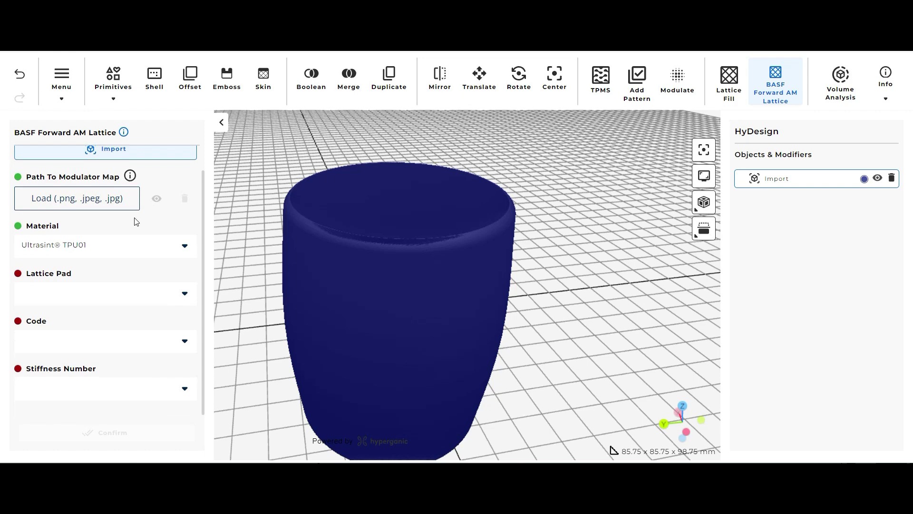
{"action": "left_click", "coordinate": [185, 295]}
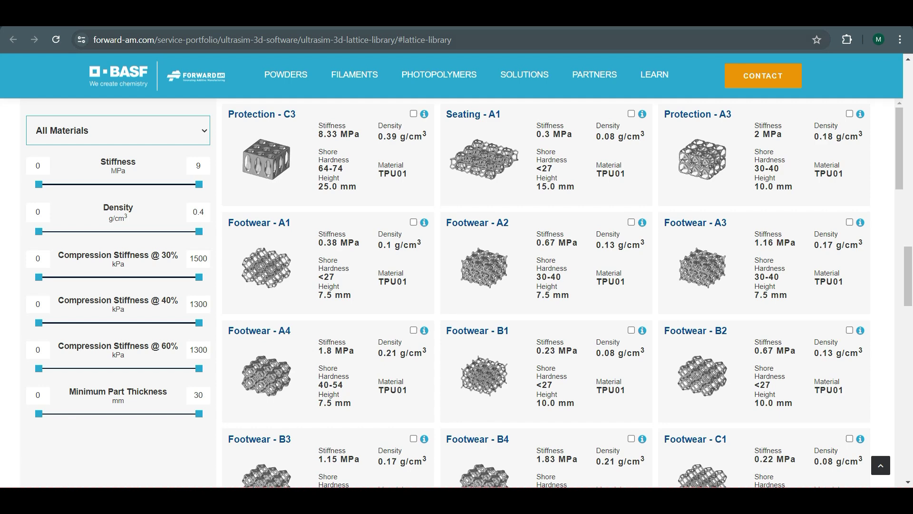
{"action": "mouse_move", "coordinate": [439, 74]}
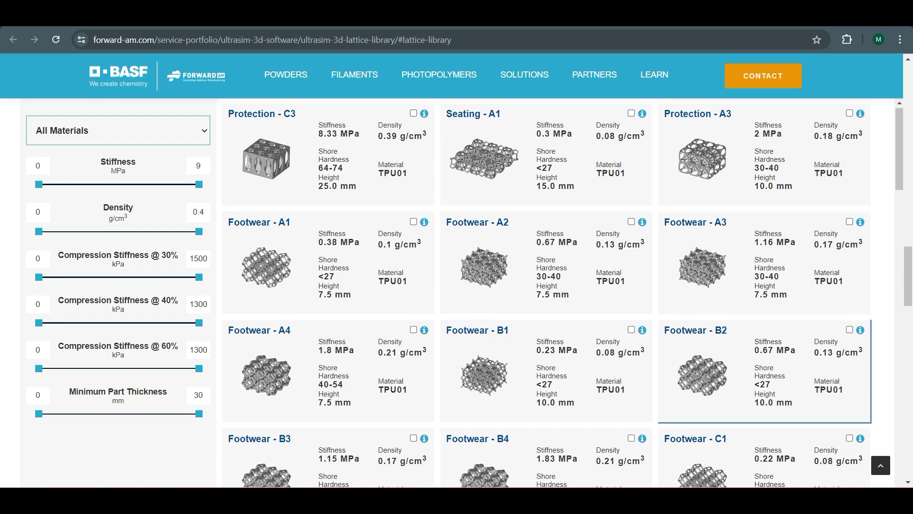
{"action": "scroll", "coordinate": [764, 371], "scroll_direction": "down", "scroll_amount": 4}
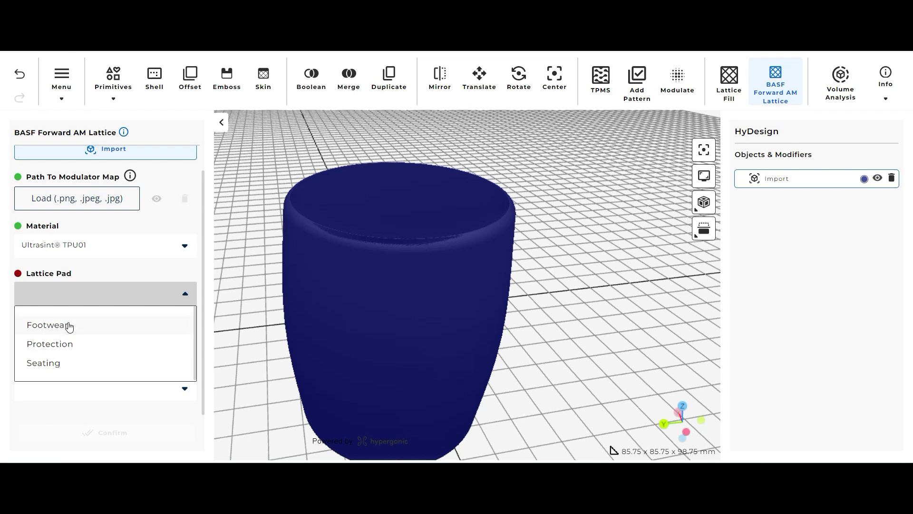
{"action": "left_click", "coordinate": [69, 327]}
{"action": "left_click", "coordinate": [87, 340]}
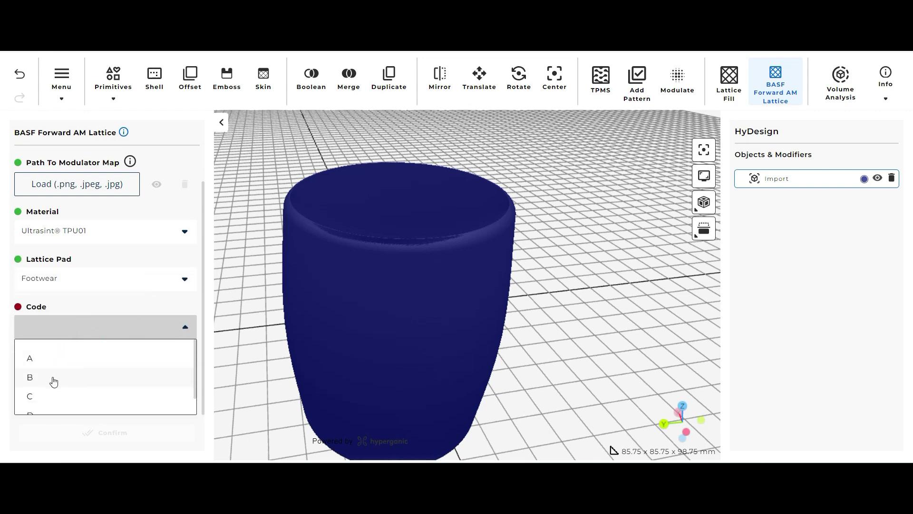
{"action": "left_click", "coordinate": [54, 379]}
{"action": "left_click", "coordinate": [67, 389]}
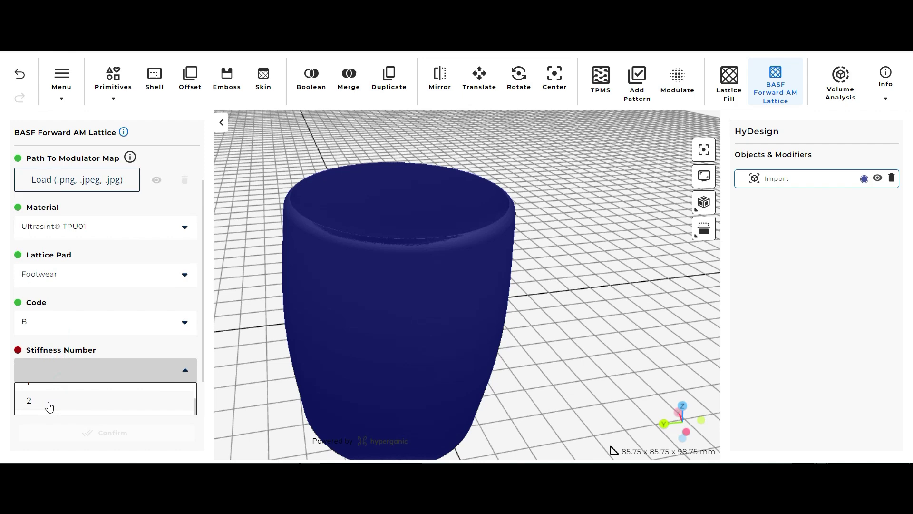
{"action": "left_click", "coordinate": [41, 376]}
{"action": "left_click", "coordinate": [136, 441]}
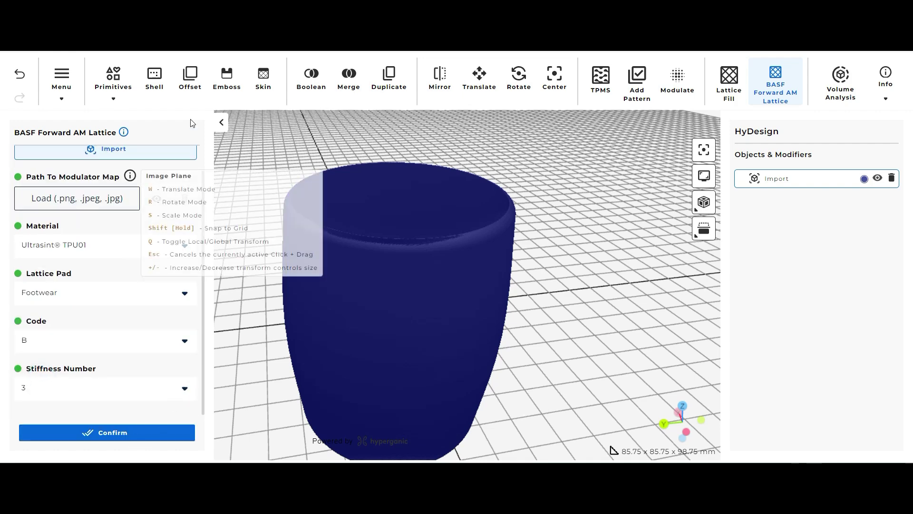
- Generate the Footwear lattice on the imported cylinder
{"action": "left_click", "coordinate": [109, 433]}
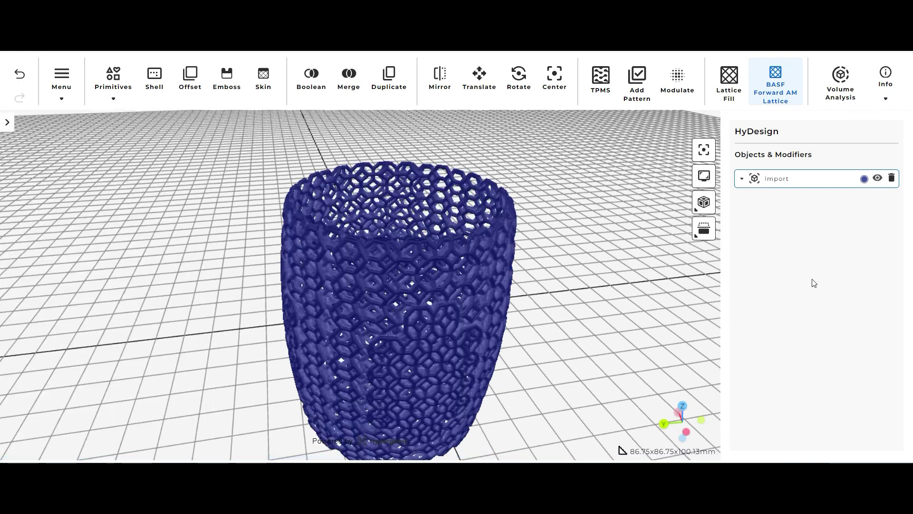
{"action": "mouse_move", "coordinate": [593, 281]}
{"action": "left_mouse_down"}
{"action": "mouse_move", "coordinate": [594, 270]}
{"action": "mouse_move", "coordinate": [613, 281]}
{"action": "mouse_move", "coordinate": [594, 298]}
{"action": "mouse_move", "coordinate": [604, 247]}
{"action": "mouse_move", "coordinate": [611, 249]}
{"action": "mouse_move", "coordinate": [562, 261]}
{"action": "mouse_move", "coordinate": [548, 275]}
{"action": "mouse_move", "coordinate": [569, 295]}
{"action": "mouse_move", "coordinate": [607, 298]}
{"action": "mouse_move", "coordinate": [564, 311]}
{"action": "mouse_move", "coordinate": [608, 242]}
{"action": "mouse_move", "coordinate": [611, 283]}
{"action": "mouse_move", "coordinate": [612, 259]}
{"action": "mouse_move", "coordinate": [586, 285]}
{"action": "mouse_move", "coordinate": [593, 264]}
{"action": "mouse_move", "coordinate": [596, 274]}
{"action": "left_mouse_up"}
{"action": "scroll", "coordinate": [594, 270], "scroll_direction": "up", "scroll_amount": 5}
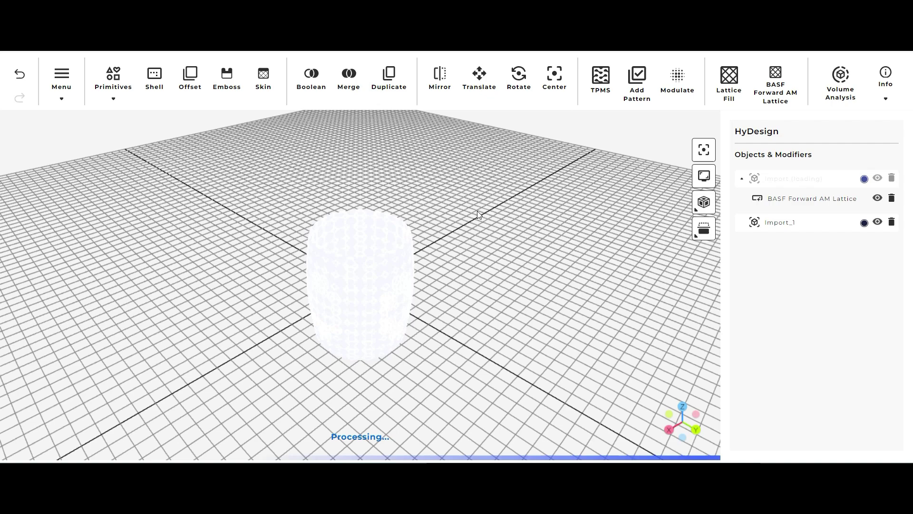
- Compare the lattice with the second imported cylinder, Import_1, and hide the lattice object Import
{"action": "scroll", "coordinate": [521, 310], "scroll_direction": "up", "scroll_amount": 5}
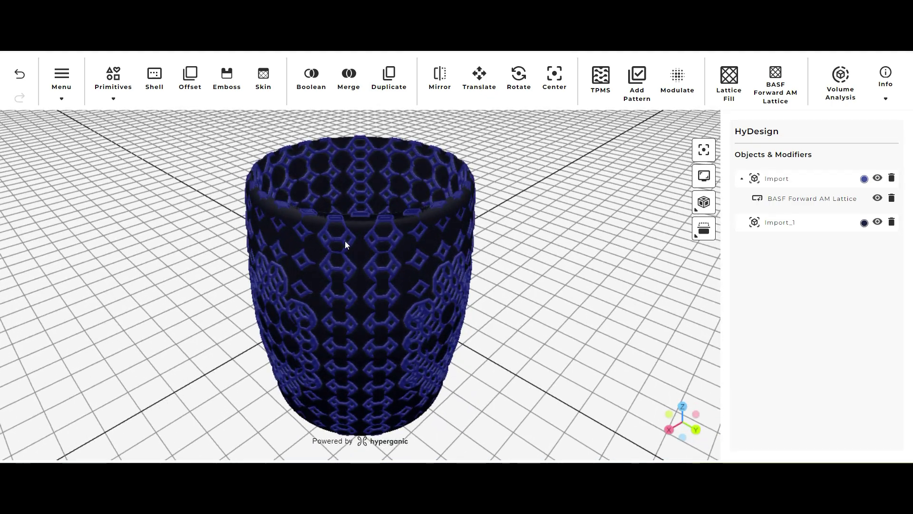
{"action": "left_click_drag", "start_coordinate": [532, 268], "coordinate": [547, 174]}
{"action": "scroll", "coordinate": [568, 253], "scroll_direction": "up", "scroll_amount": 4}
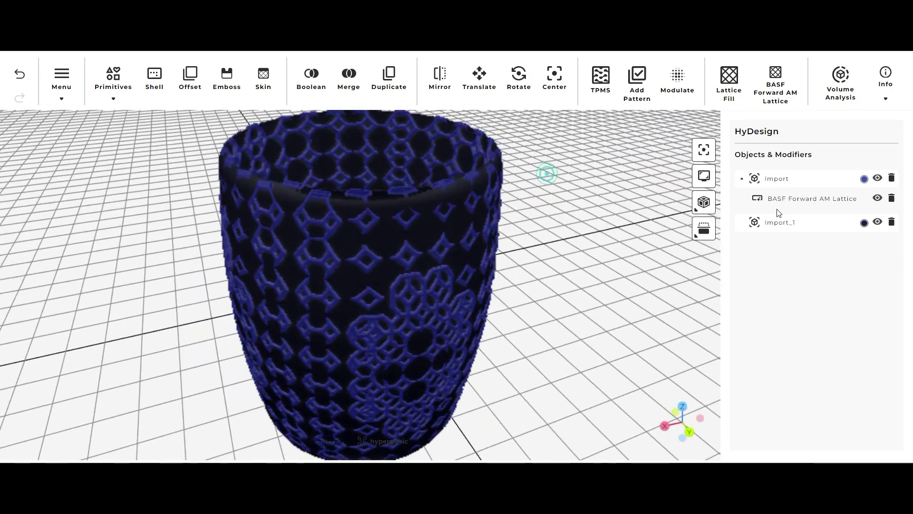
{"action": "left_click", "coordinate": [880, 223]}
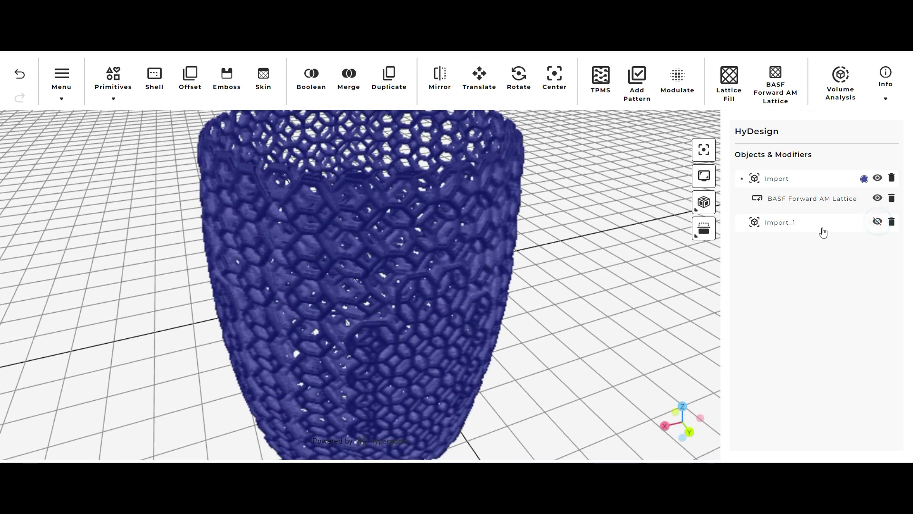
{"action": "left_click", "coordinate": [878, 222]}
{"action": "left_click", "coordinate": [808, 222]}
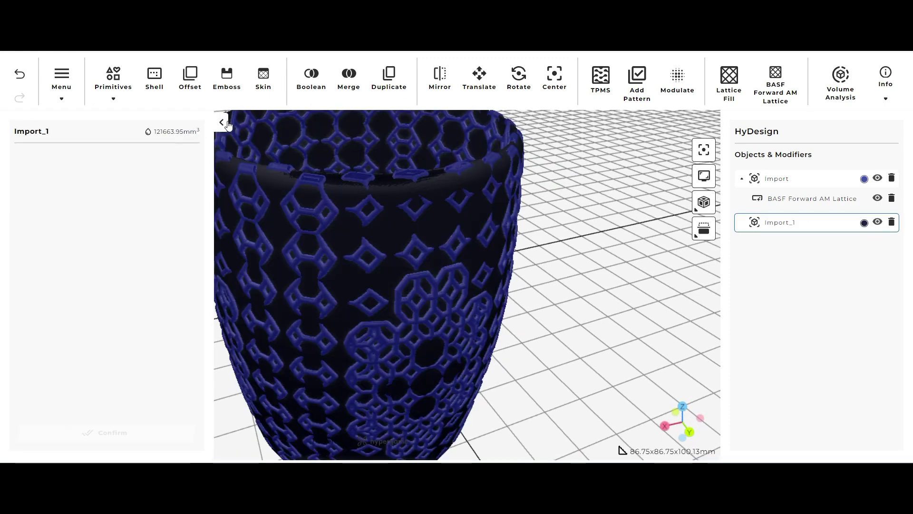
{"action": "left_click", "coordinate": [227, 125]}
{"action": "left_click_drag", "start_coordinate": [391, 194], "coordinate": [535, 221]}
{"action": "left_click", "coordinate": [877, 178]}
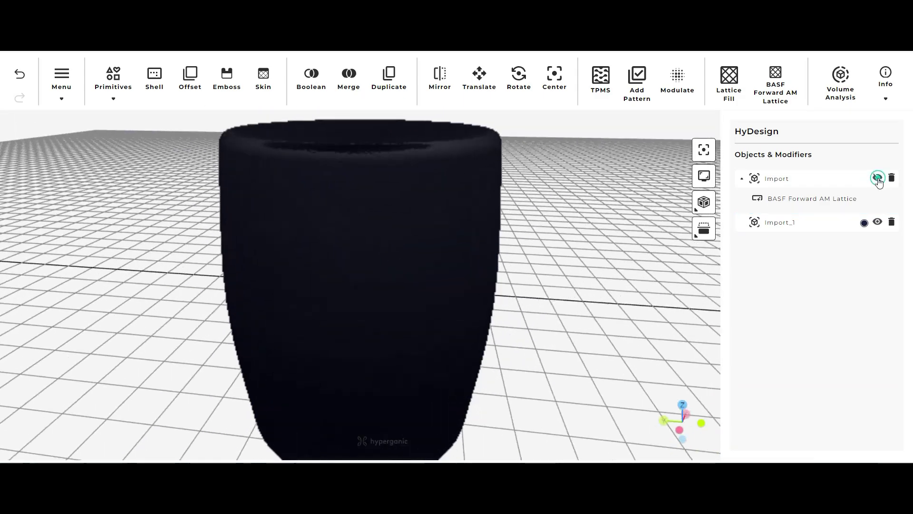
- Start a BASF Forward AM Lattice and assign the solid cylinder Import_1 as its main object
{"action": "scroll", "coordinate": [584, 278], "scroll_direction": "down", "scroll_amount": 5}
{"action": "left_click_drag", "start_coordinate": [475, 275], "coordinate": [376, 301]}
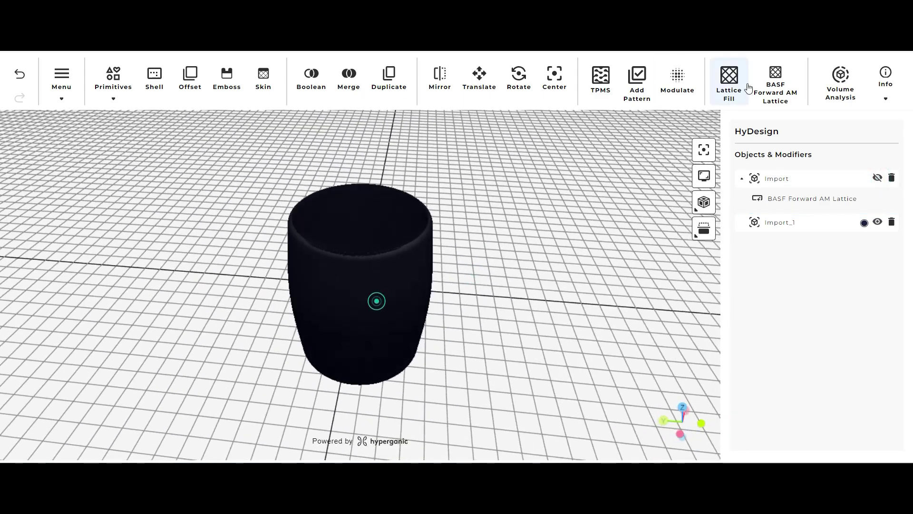
{"action": "left_click", "coordinate": [775, 88]}
{"action": "left_click", "coordinate": [137, 172]}
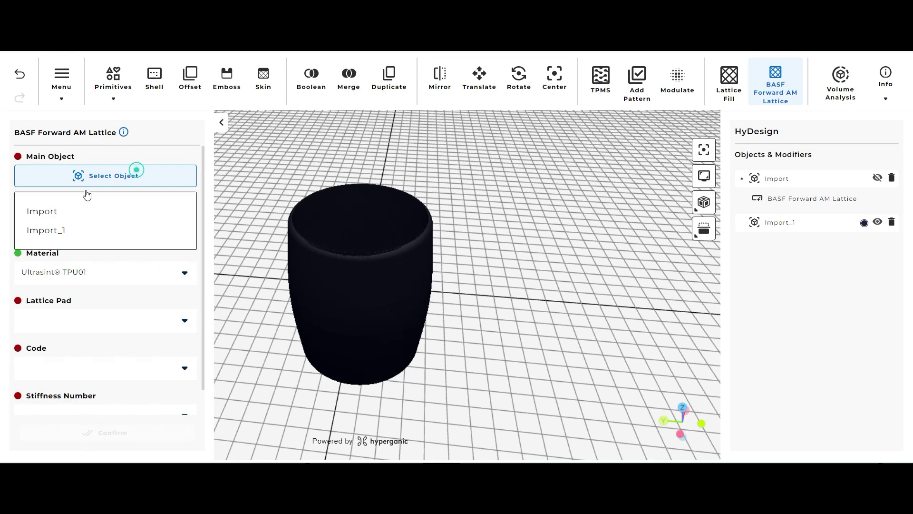
{"action": "scroll", "coordinate": [79, 222], "scroll_direction": "down", "scroll_amount": 1}
{"action": "left_click", "coordinate": [58, 204]}
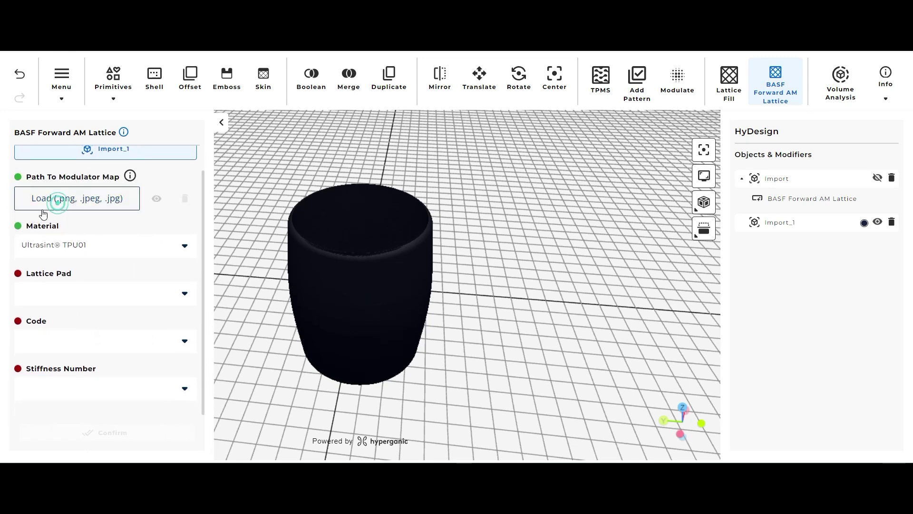
- Set the lattice pad to Protection, the code to B and the stiffness number to 3, and generate the lattice
{"action": "left_click", "coordinate": [73, 293]}
{"action": "left_click", "coordinate": [69, 346]}
{"action": "left_click", "coordinate": [73, 341]}
{"action": "left_click", "coordinate": [51, 397]}
{"action": "left_click", "coordinate": [75, 386]}
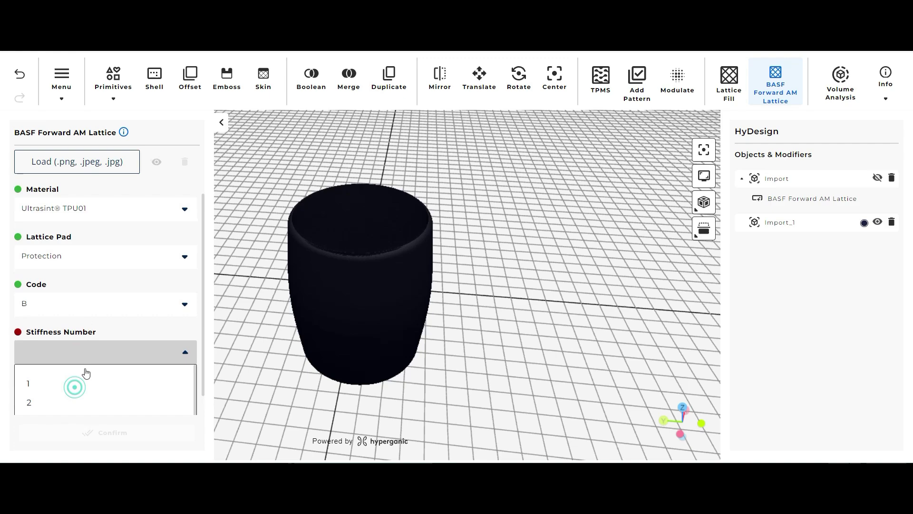
{"action": "left_click", "coordinate": [49, 396]}
{"action": "left_click", "coordinate": [139, 433]}
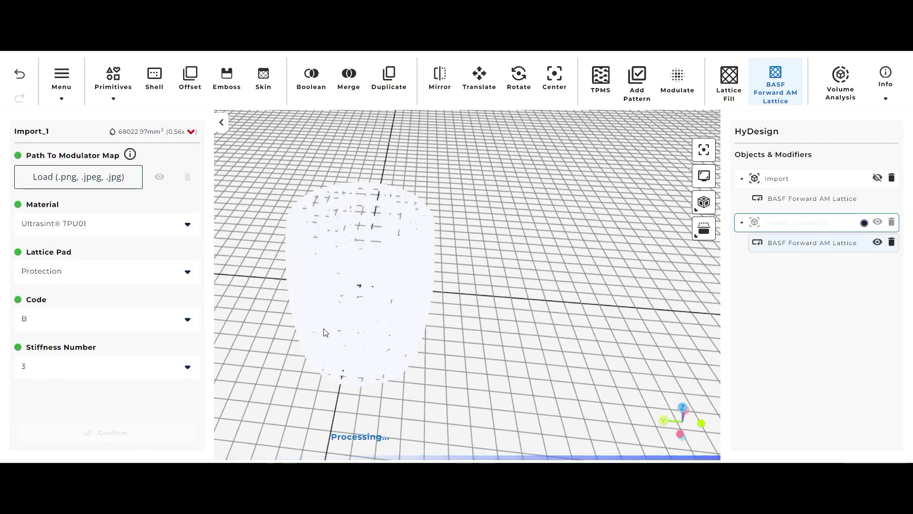
- Examine the Protection lattice cylinder's walls, open rim, interior and base
{"action": "left_click_drag", "start_coordinate": [453, 314], "coordinate": [479, 298]}
{"action": "scroll", "coordinate": [450, 298], "scroll_direction": "up", "scroll_amount": 6}
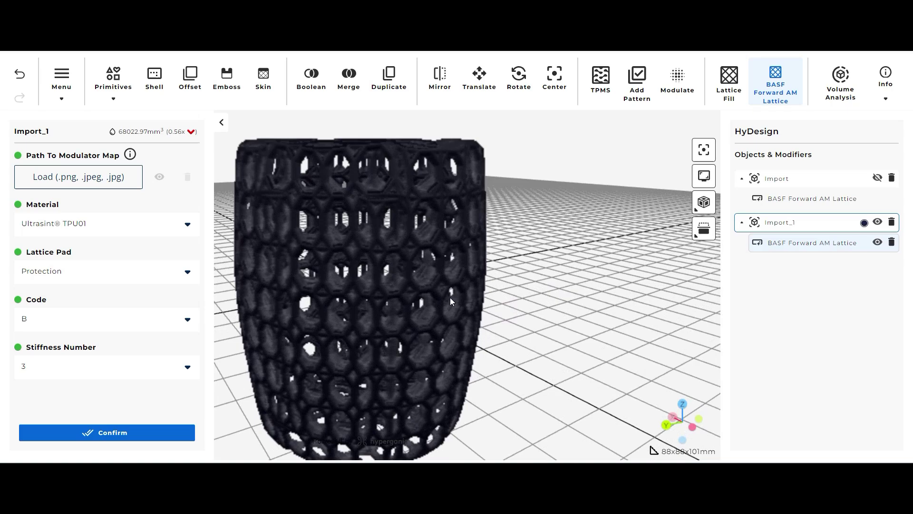
{"action": "right_click_drag", "start_coordinate": [494, 292], "coordinate": [579, 182]}
{"action": "scroll", "coordinate": [585, 191], "scroll_direction": "down", "scroll_amount": 3}
{"action": "left_click_drag", "start_coordinate": [596, 202], "coordinate": [489, 280]}
{"action": "scroll", "coordinate": [443, 253], "scroll_direction": "up", "scroll_amount": 3}
{"action": "right_click_drag", "start_coordinate": [504, 302], "coordinate": [547, 324]}
{"action": "scroll", "coordinate": [547, 325], "scroll_direction": "down", "scroll_amount": 10}
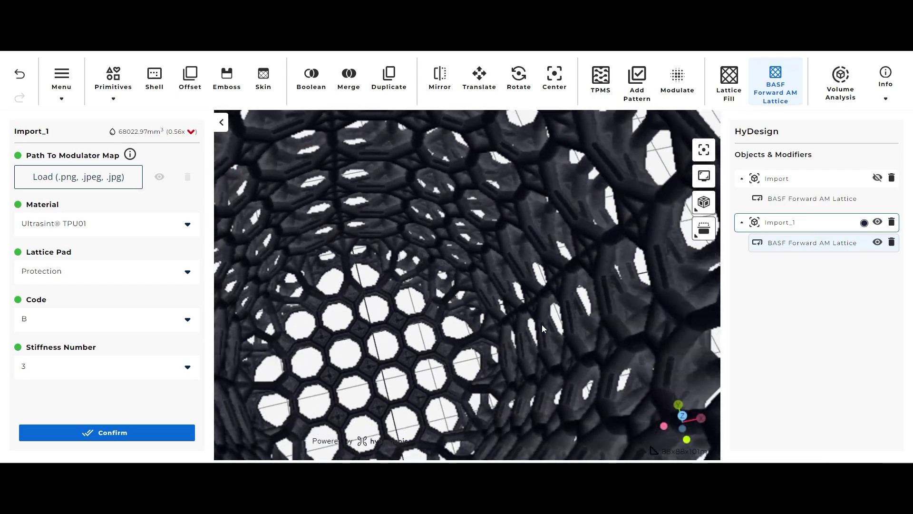
{"action": "left_click_drag", "start_coordinate": [557, 330], "coordinate": [621, 277]}
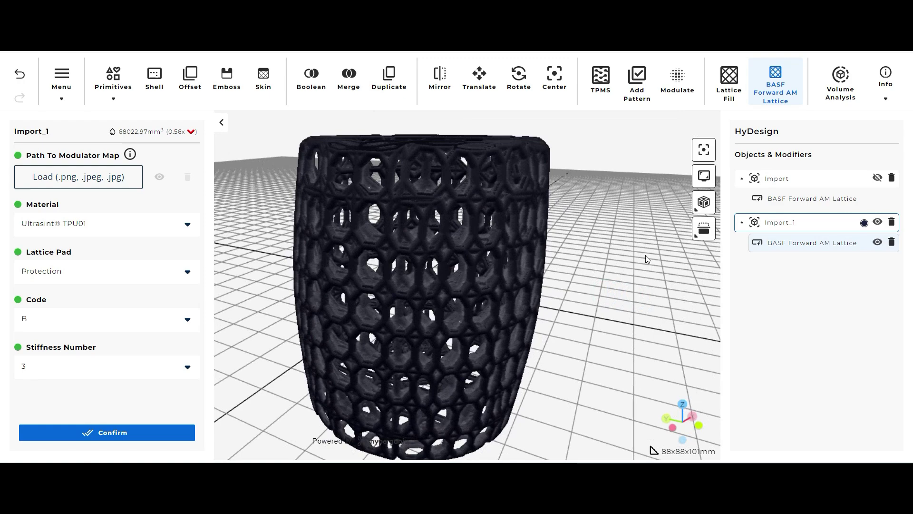
- Compare the Footwear and Protection lattices by showing each alone, finishing with only the Protection lattice shown
{"action": "left_click", "coordinate": [878, 223]}
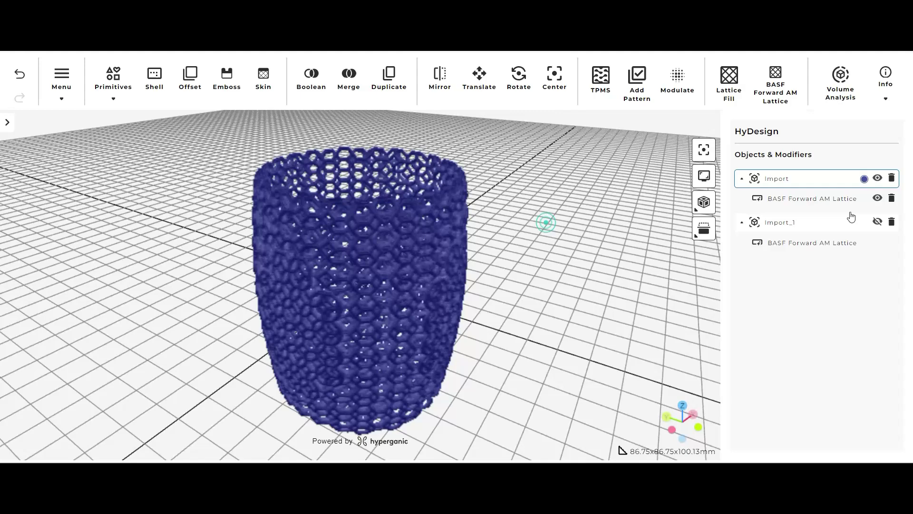
{"action": "left_click", "coordinate": [877, 178]}
{"action": "left_click", "coordinate": [878, 222]}
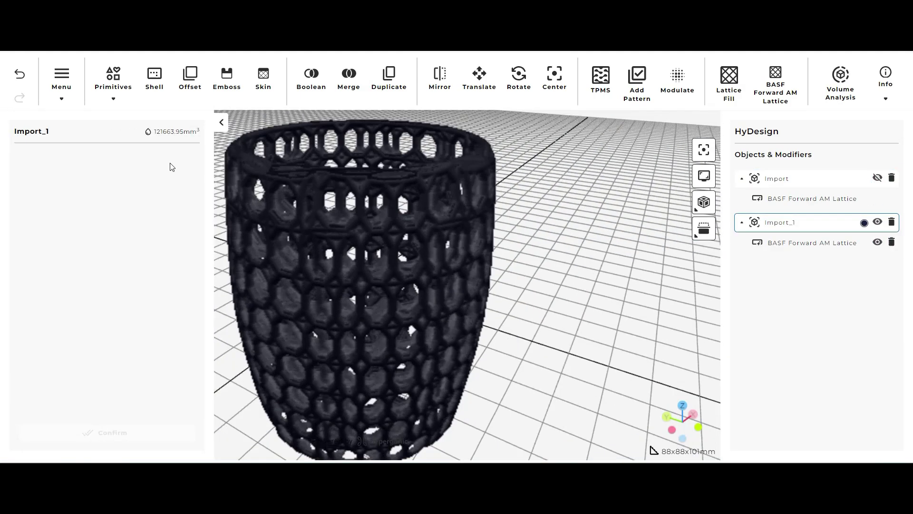
{"action": "left_click", "coordinate": [222, 124]}
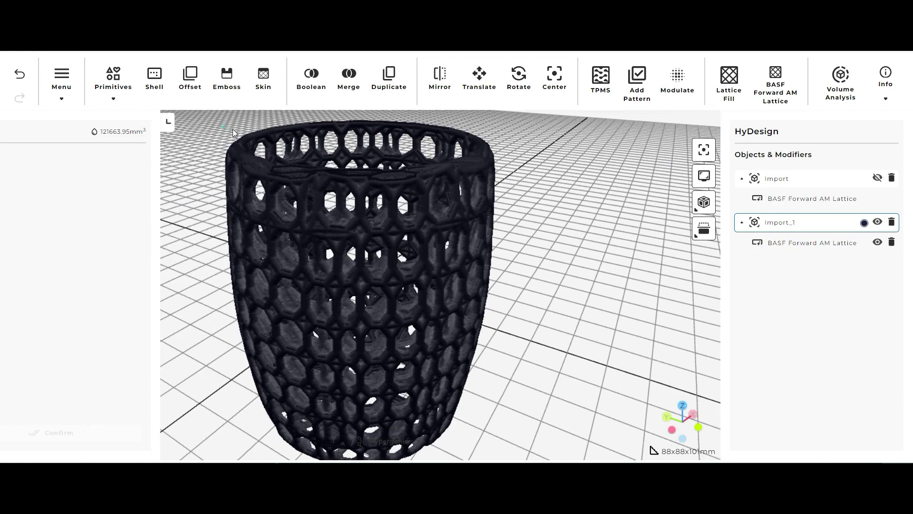
- Import a third copy of the Lattice Cylinder file into the project
{"action": "left_click", "coordinate": [57, 86]}
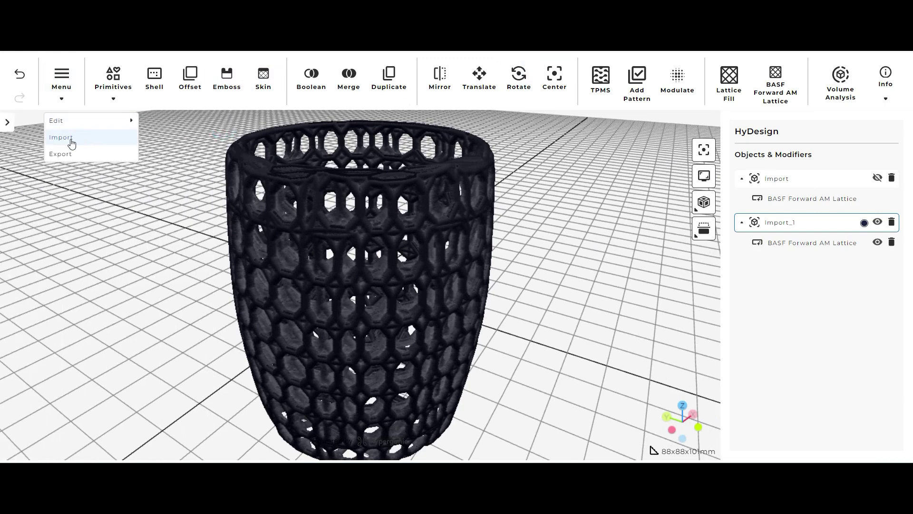
{"action": "left_click", "coordinate": [71, 139]}
{"action": "double_click", "coordinate": [323, 179]}
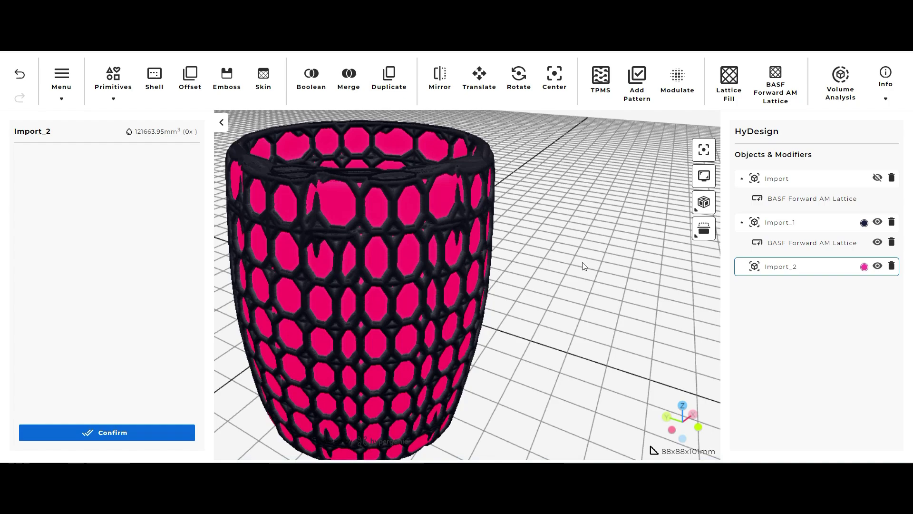
{"action": "left_click_drag", "start_coordinate": [534, 280], "coordinate": [519, 242]}
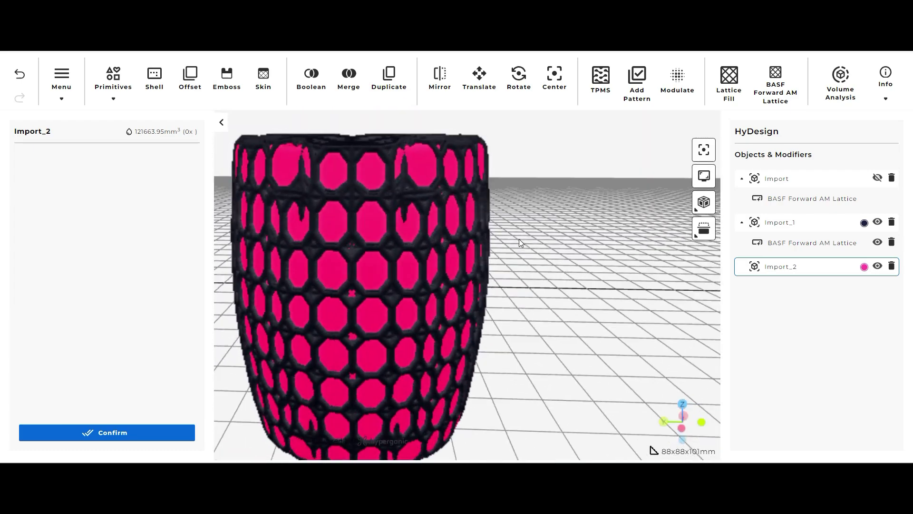
- Change the colour of Import_2 to the blue RGB 66, 123, 255
{"action": "left_click", "coordinate": [864, 267]}
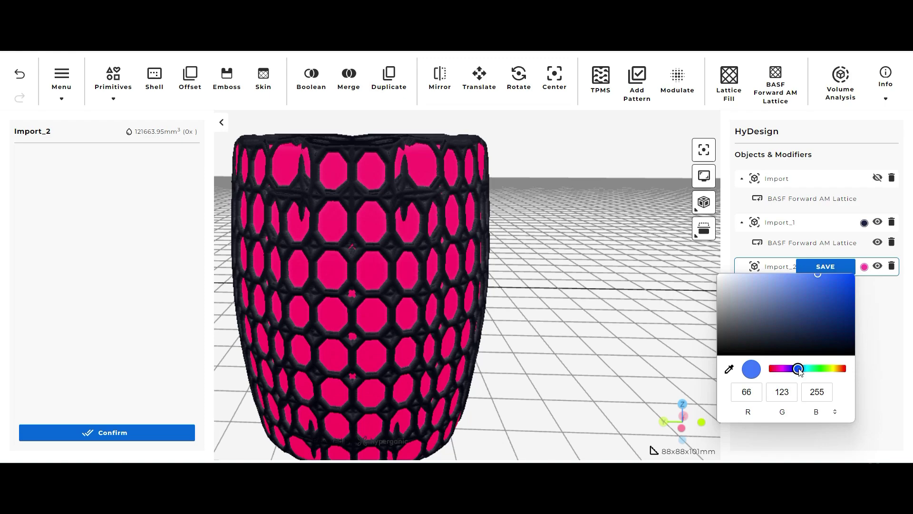
{"action": "left_click", "coordinate": [827, 268]}
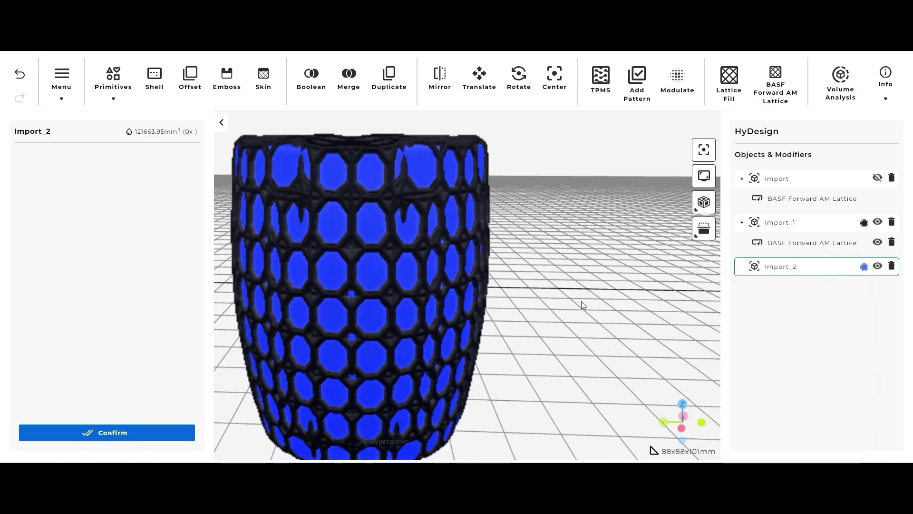
{"action": "left_click_drag", "start_coordinate": [583, 305], "coordinate": [585, 291]}
- Recolour Import_2 black with RGB 0, 0, 0 and save the colour
{"action": "left_click", "coordinate": [864, 266]}
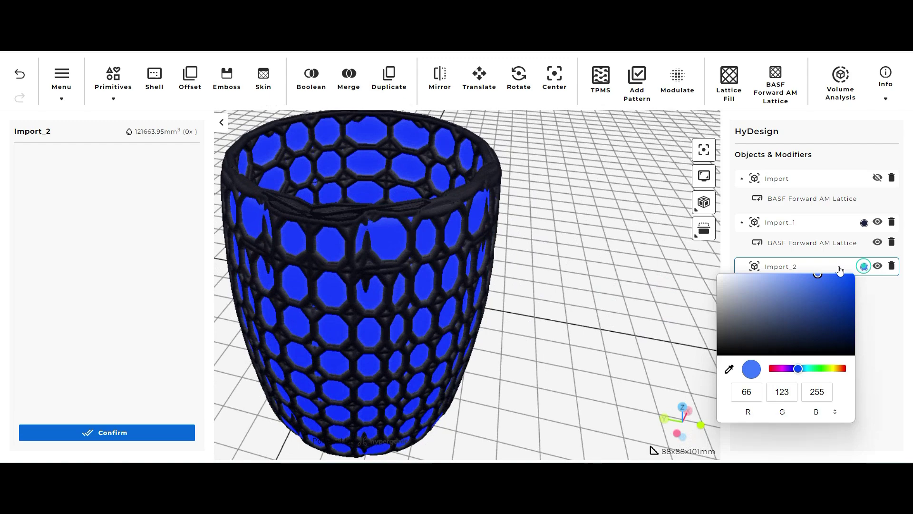
{"action": "type", "text": "0"}
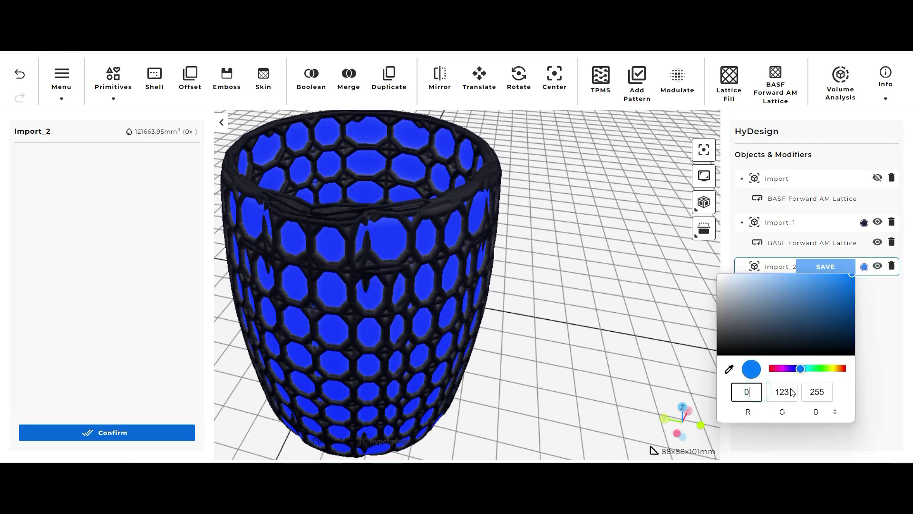
{"action": "left_click", "coordinate": [781, 391]}
{"action": "type", "text": "0"}
{"action": "left_click", "coordinate": [816, 392]}
{"action": "type", "text": "0"}
{"action": "left_click", "coordinate": [842, 267]}
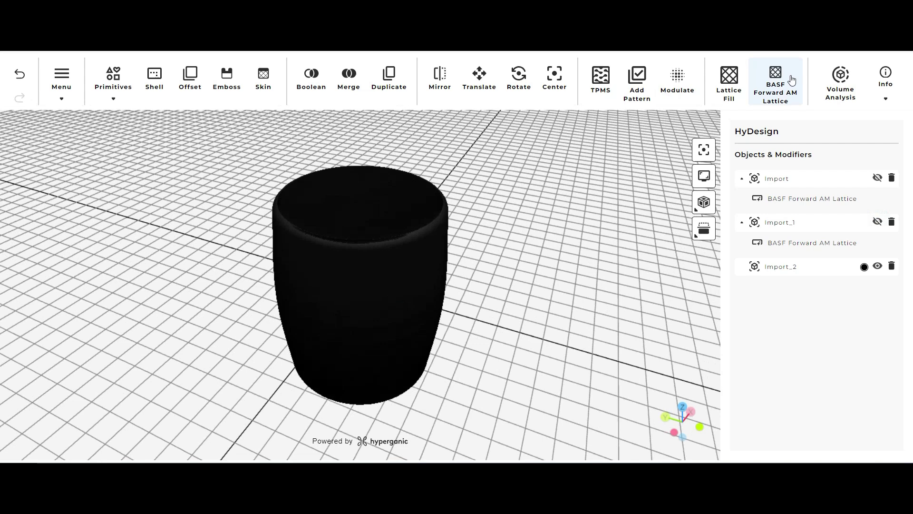
- Start a BASF Forward AM Lattice and assign the black cylinder Import_2 as its main object
{"action": "left_click", "coordinate": [787, 76]}
{"action": "left_click", "coordinate": [104, 179]}
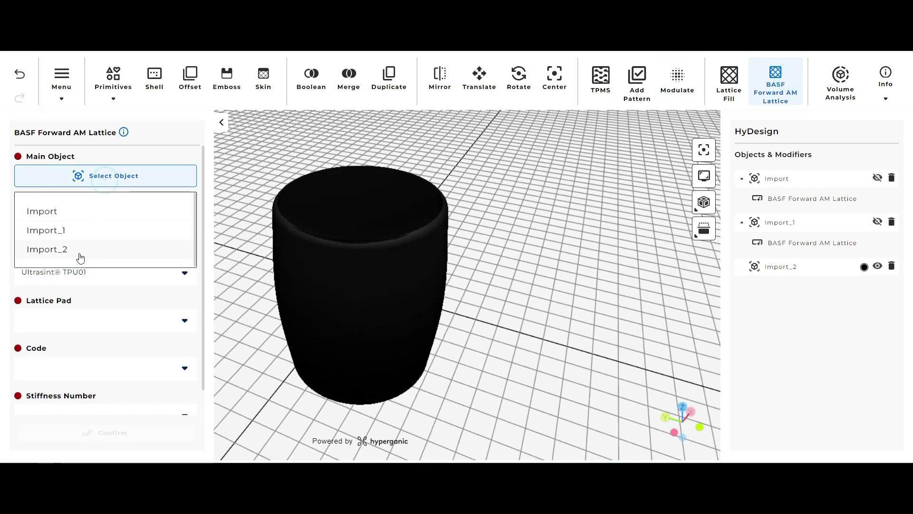
{"action": "left_click", "coordinate": [78, 253]}
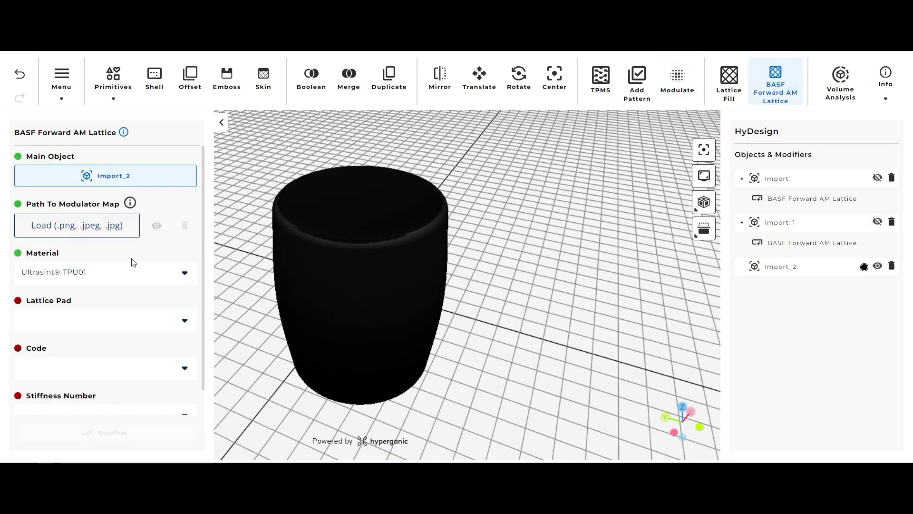
- Set the lattice pad to Seating, the code to B and the stiffness number to 3, and generate the lattice
{"action": "left_click", "coordinate": [121, 323]}
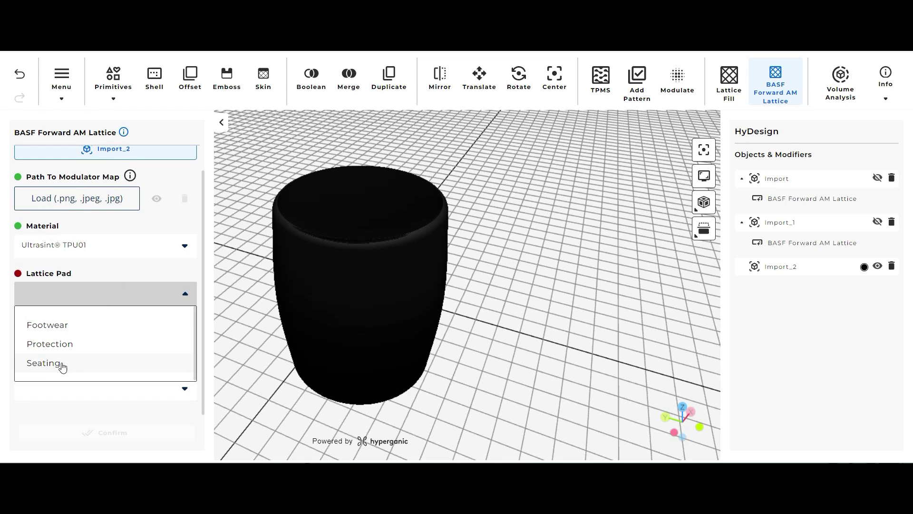
{"action": "left_click", "coordinate": [60, 364]}
{"action": "left_click", "coordinate": [98, 342]}
{"action": "left_click", "coordinate": [42, 393]}
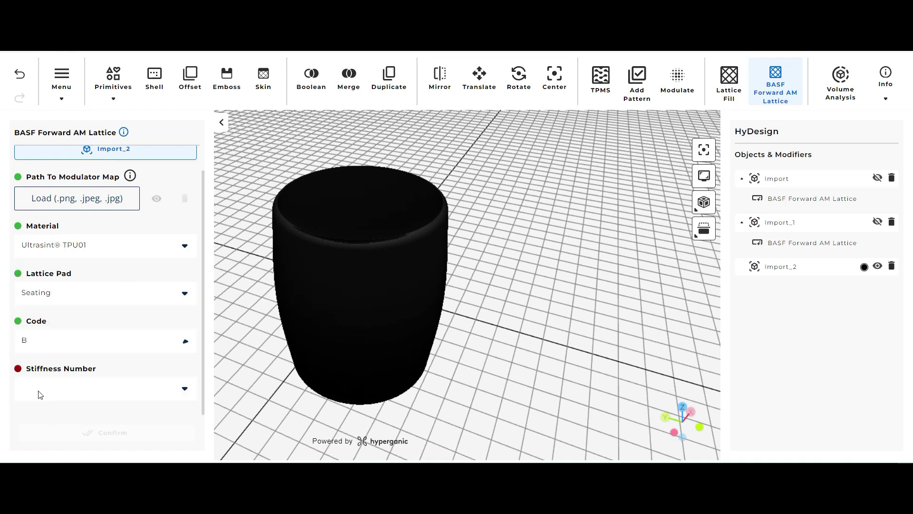
{"action": "left_click", "coordinate": [68, 383]}
{"action": "left_click", "coordinate": [41, 394]}
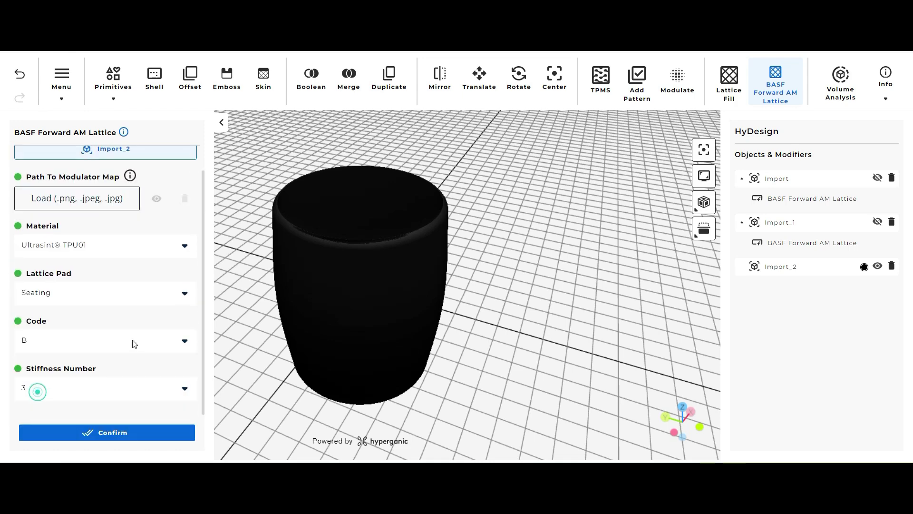
{"action": "left_click", "coordinate": [114, 433]}
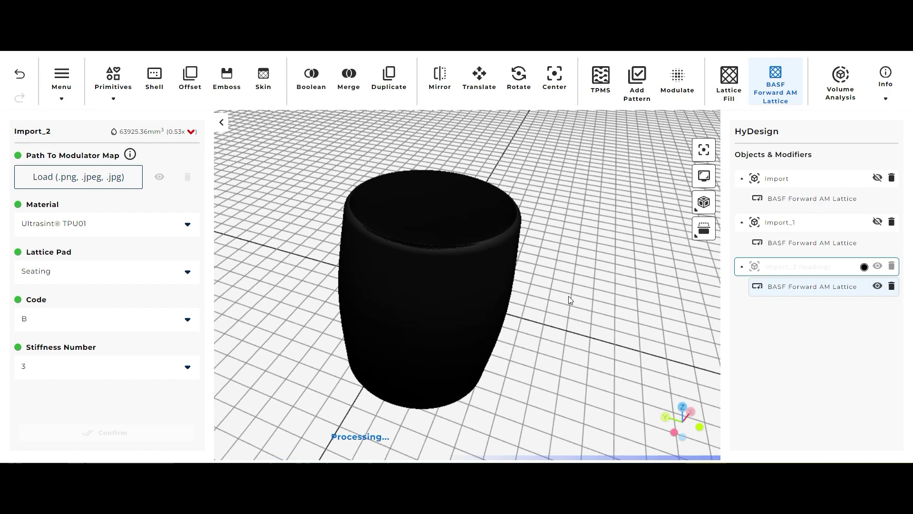
- Import a fourth copy of the Lattice Cylinder file from the HyDesign project folder
{"action": "scroll", "coordinate": [551, 288], "scroll_direction": "up", "scroll_amount": 6}
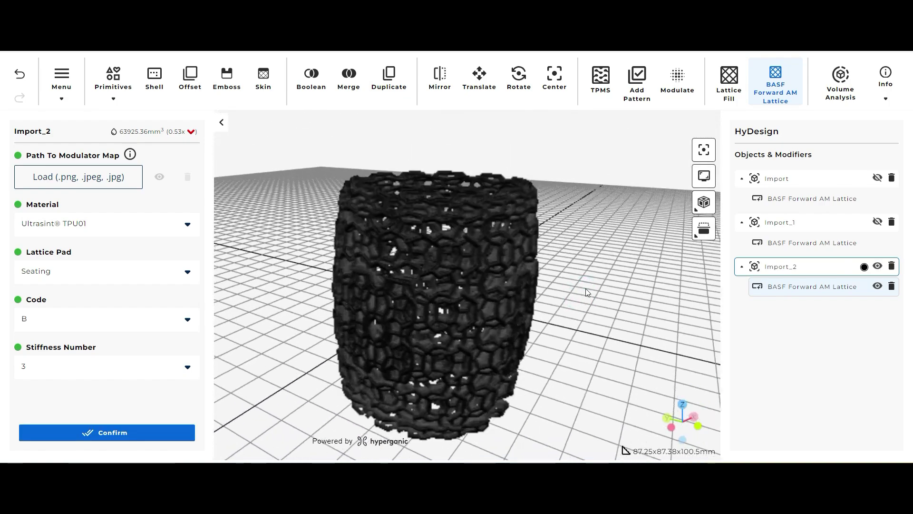
{"action": "mouse_move", "coordinate": [653, 284]}
{"action": "left_mouse_down"}
{"action": "mouse_move", "coordinate": [600, 281]}
{"action": "mouse_move", "coordinate": [573, 302]}
{"action": "mouse_move", "coordinate": [473, 327]}
{"action": "mouse_move", "coordinate": [583, 261]}
{"action": "mouse_move", "coordinate": [601, 212]}
{"action": "mouse_move", "coordinate": [578, 233]}
{"action": "mouse_move", "coordinate": [563, 306]}
{"action": "left_mouse_up"}
{"action": "scroll", "coordinate": [601, 281], "scroll_direction": "down", "scroll_amount": 6}
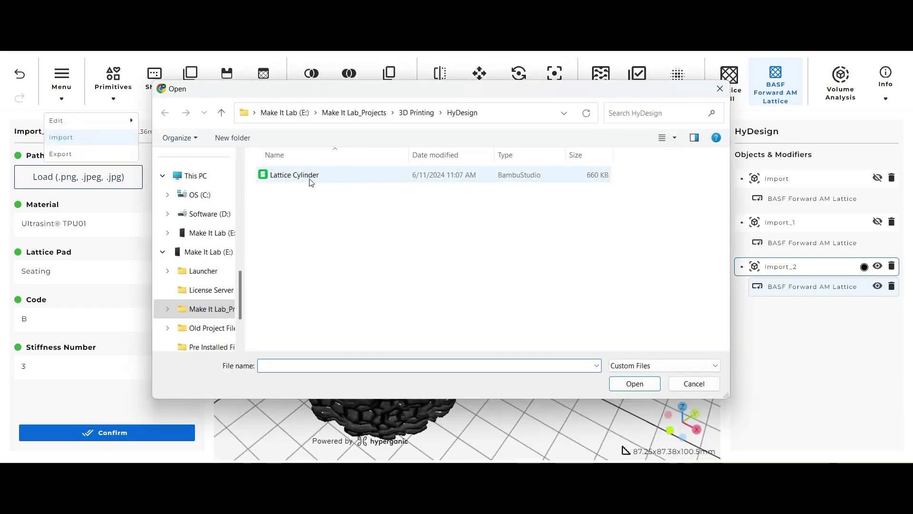
{"action": "double_click", "coordinate": [309, 177]}
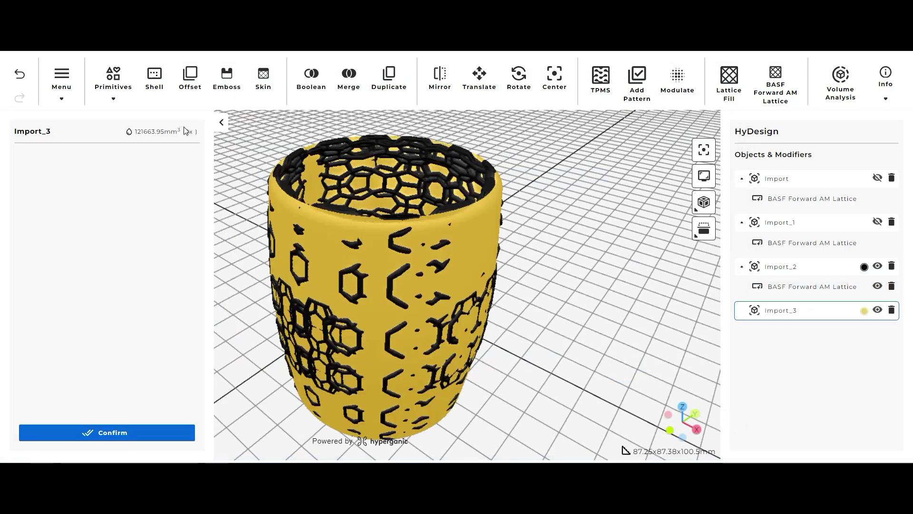
- Recolour the newly imported cylinder Import_3 black with RGB 0, 0, 0 and save the colour
{"action": "left_click", "coordinate": [222, 124]}
{"action": "left_click_drag", "start_coordinate": [557, 328], "coordinate": [441, 339]}
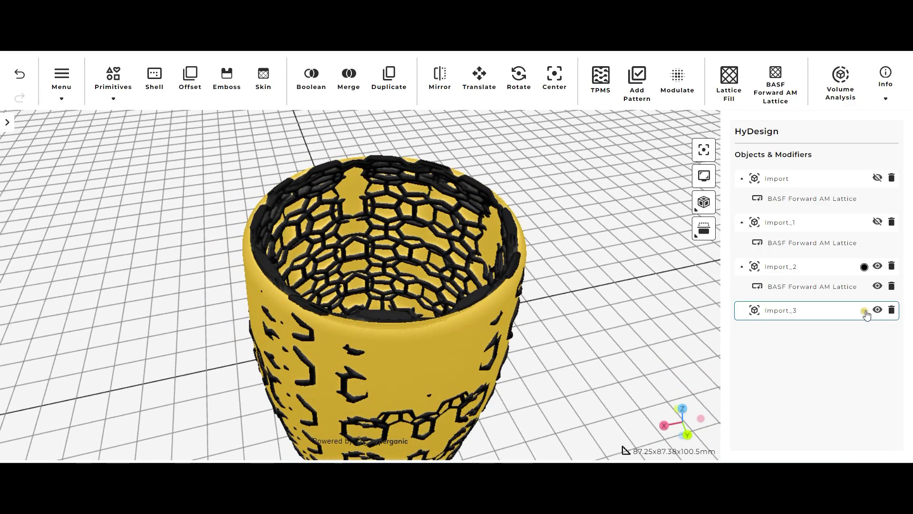
{"action": "left_click", "coordinate": [864, 311]}
{"action": "left_click", "coordinate": [849, 318]}
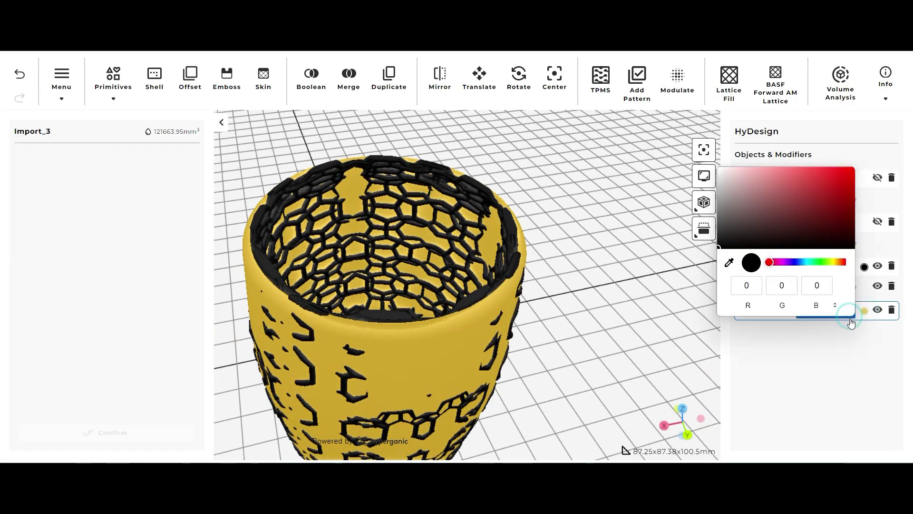
{"action": "left_click", "coordinate": [811, 319]}
{"action": "mouse_move", "coordinate": [607, 317]}
{"action": "left_mouse_down"}
{"action": "mouse_move", "coordinate": [603, 307]}
{"action": "mouse_move", "coordinate": [594, 326]}
{"action": "left_mouse_up"}
{"action": "scroll", "coordinate": [596, 324], "scroll_direction": "down", "scroll_amount": 6}
{"action": "scroll", "coordinate": [578, 323], "scroll_direction": "up", "scroll_amount": 8}
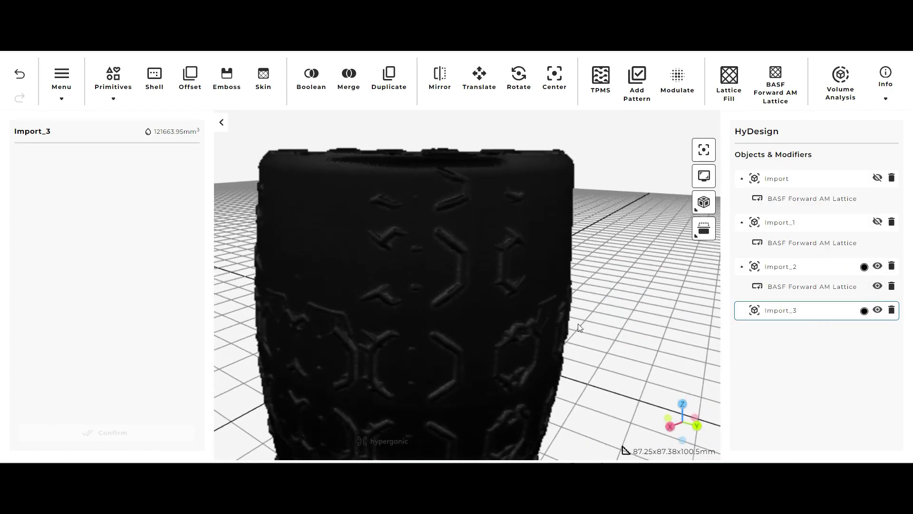
{"action": "scroll", "coordinate": [570, 278], "scroll_direction": "down", "scroll_amount": 10}
{"action": "scroll", "coordinate": [517, 309], "scroll_direction": "up", "scroll_amount": 4}
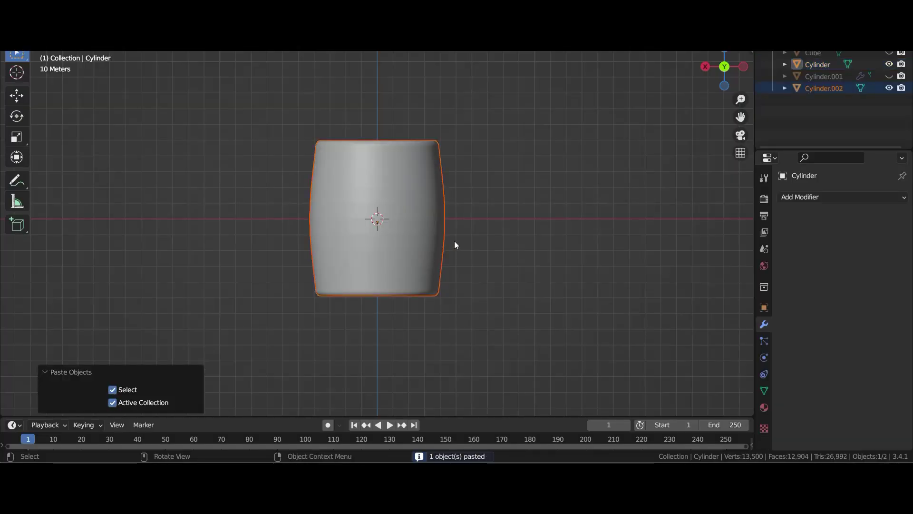
- In Blender, move the pasted cylinder copy about 121 m along X and scale it uniformly to about 0.982
{"action": "key", "text": "g"}
{"action": "key", "text": "x"}
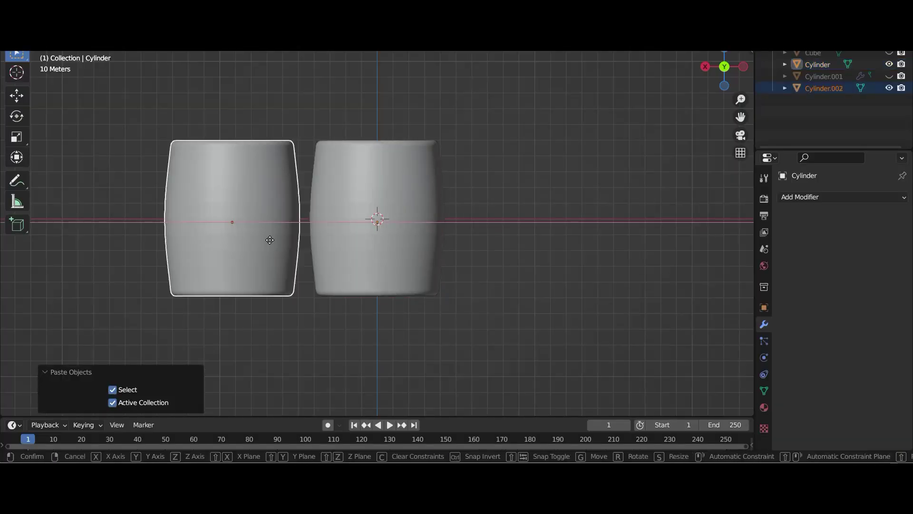
{"action": "left_click", "coordinate": [263, 238]}
{"action": "key", "text": "s"}
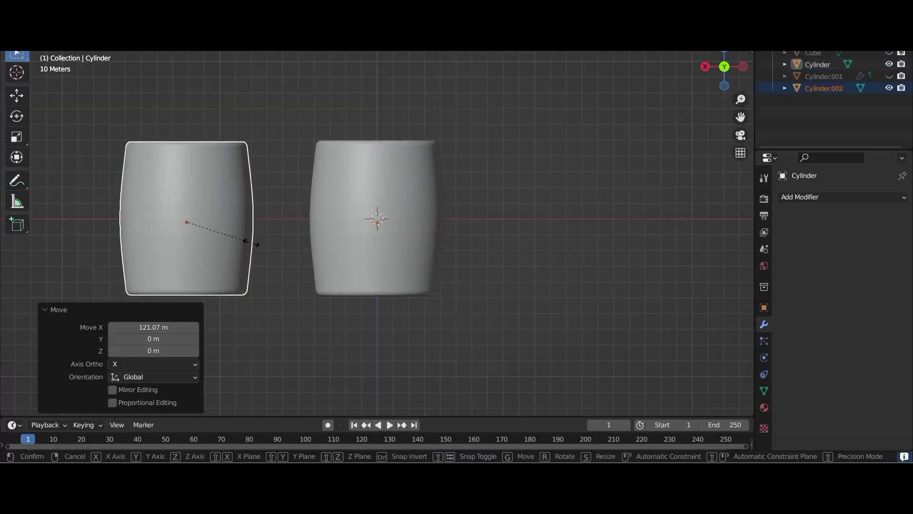
{"action": "left_click", "coordinate": [247, 245]}
- Export only the selected smaller cylinder as an STL named Lattice Cylinder_Smaller into the HyDesign project folder
{"action": "left_click", "coordinate": [28, 2]}
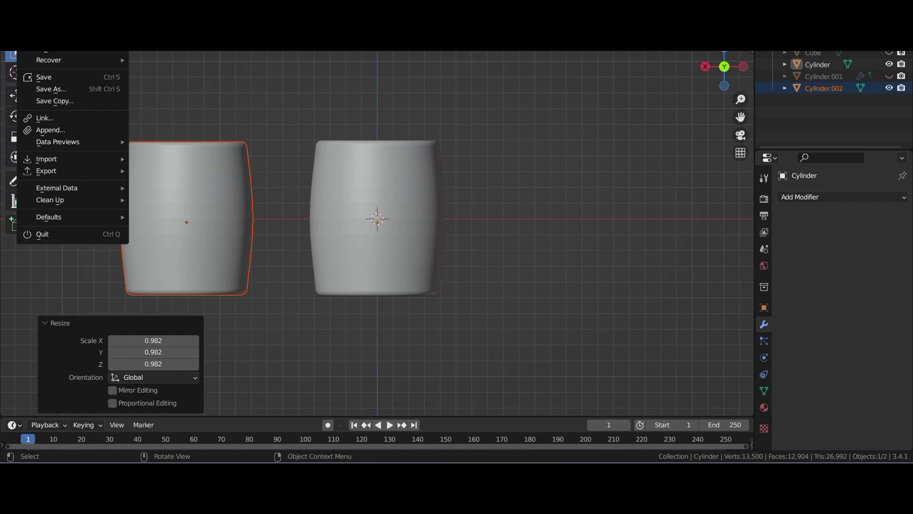
{"action": "mouse_move", "coordinate": [48, 171]}
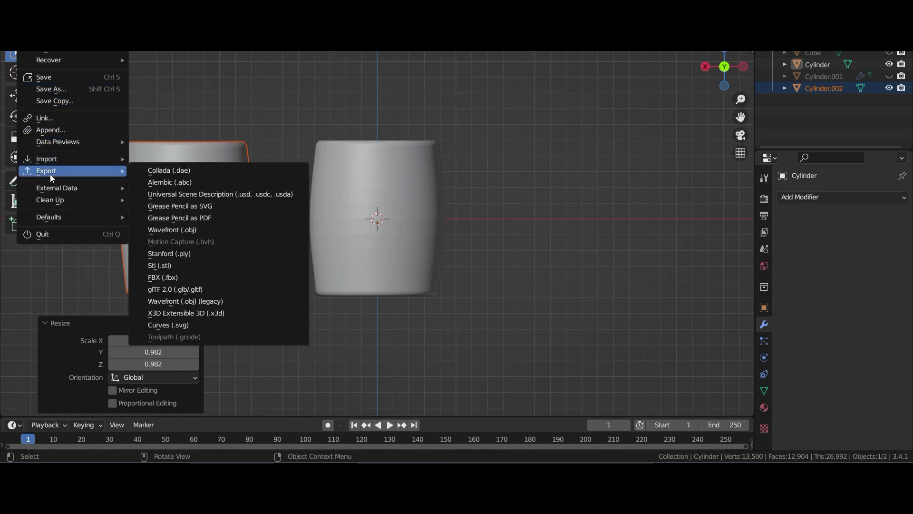
{"action": "left_click", "coordinate": [172, 266]}
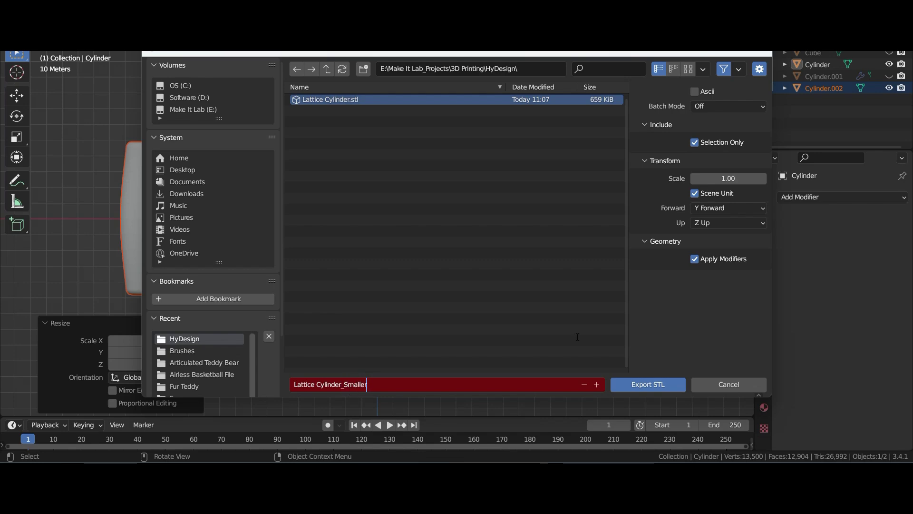
{"action": "left_click", "coordinate": [649, 383]}
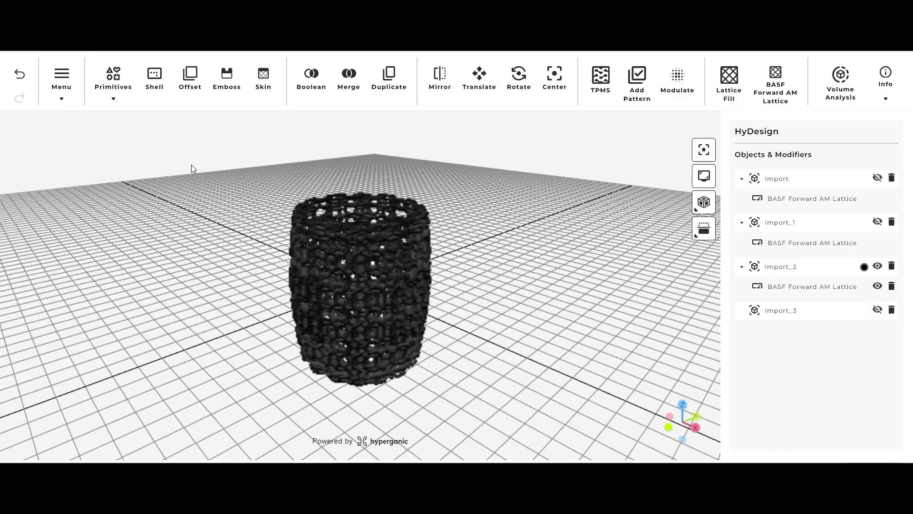
- Switch to HyDesign and import the Lattice Cylinder_Smaller file
{"action": "left_click", "coordinate": [62, 86]}
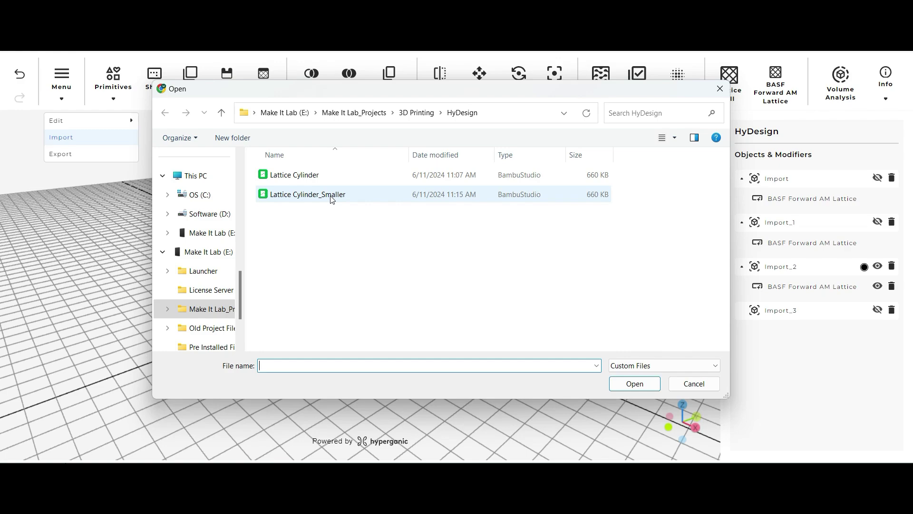
{"action": "double_click", "coordinate": [328, 195]}
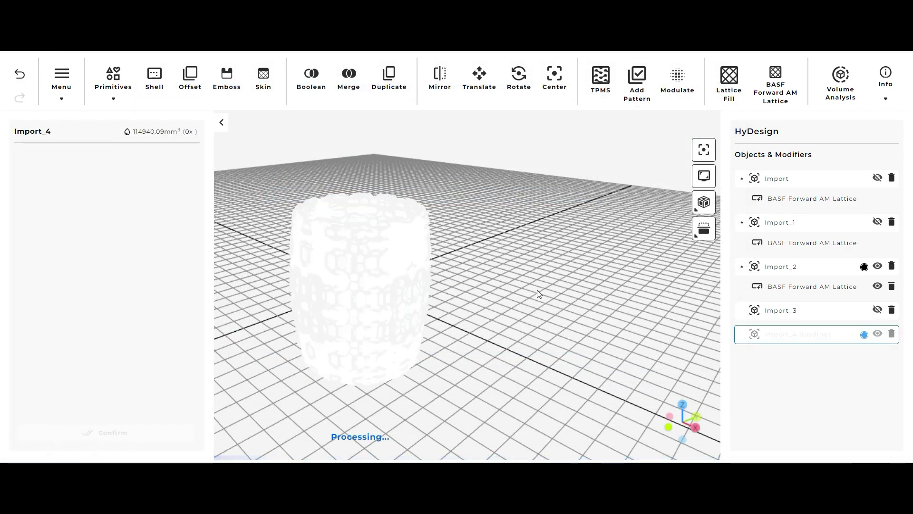
{"action": "scroll", "coordinate": [492, 293], "scroll_direction": "up", "scroll_amount": 3}
{"action": "left_click_drag", "start_coordinate": [500, 294], "coordinate": [561, 286]}
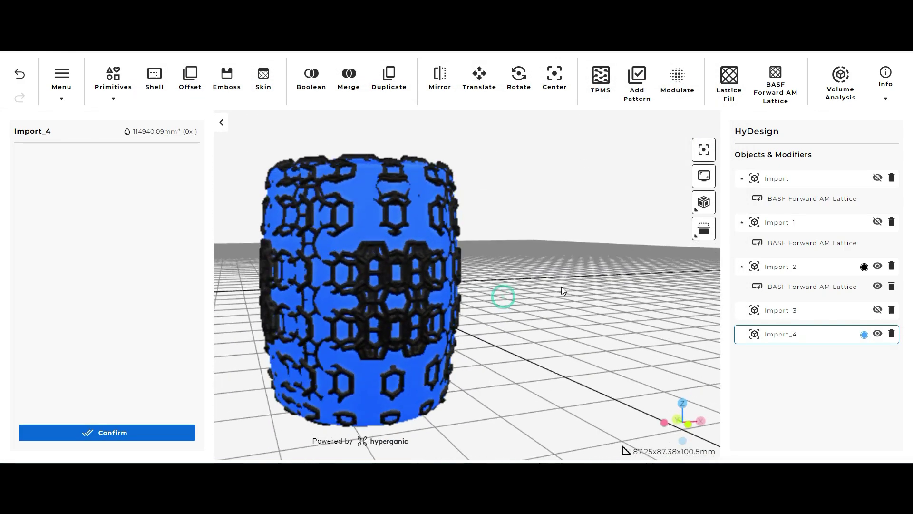
- Recolour the smaller cylinder Import_4 black with RGB 0, 0, 0 and save the colour
{"action": "left_click", "coordinate": [864, 334]}
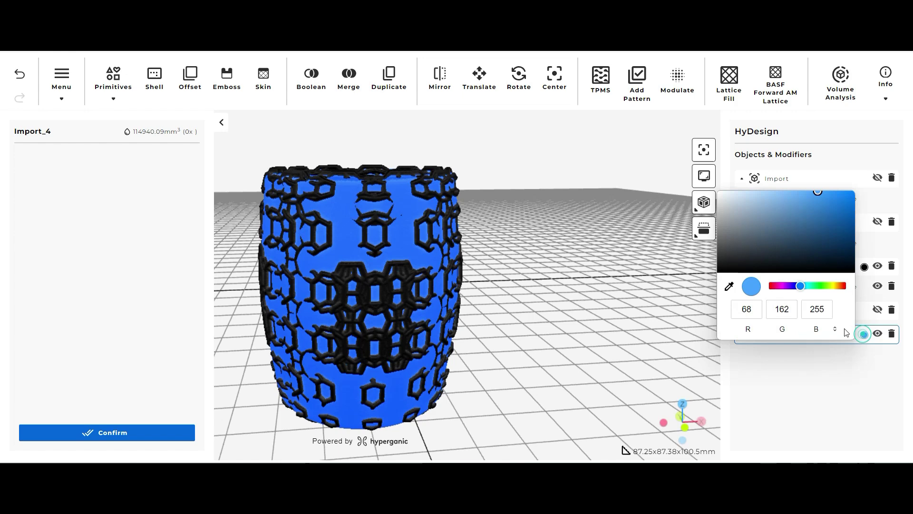
{"action": "type", "text": "0"}
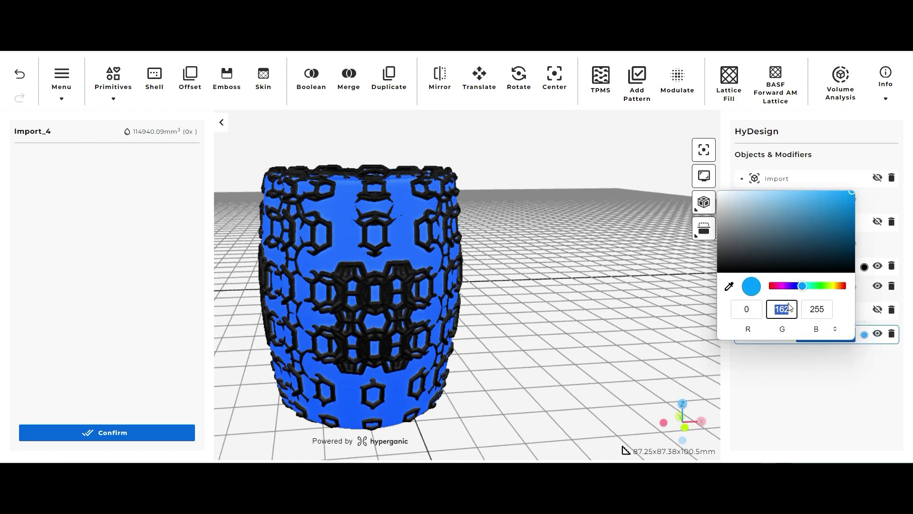
{"action": "type", "text": "0"}
{"action": "key", "text": "Tab"}
{"action": "type", "text": "0"}
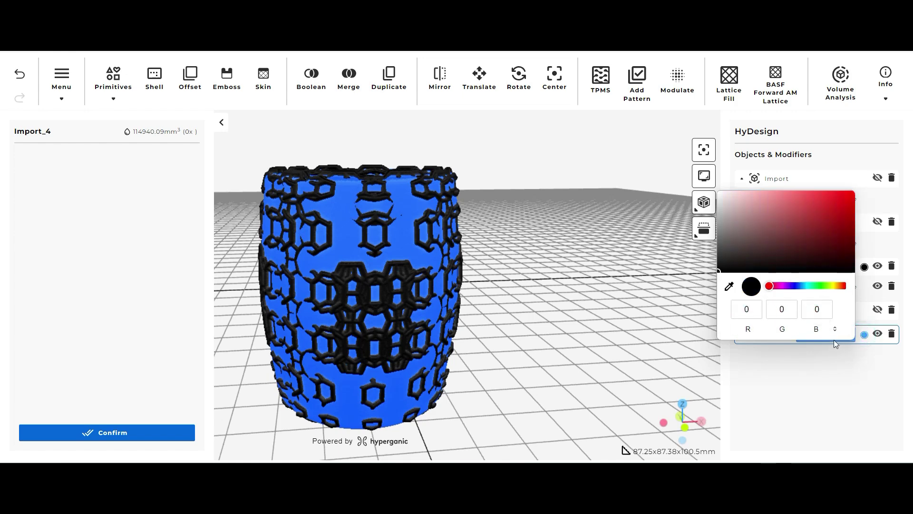
{"action": "left_click", "coordinate": [834, 343]}
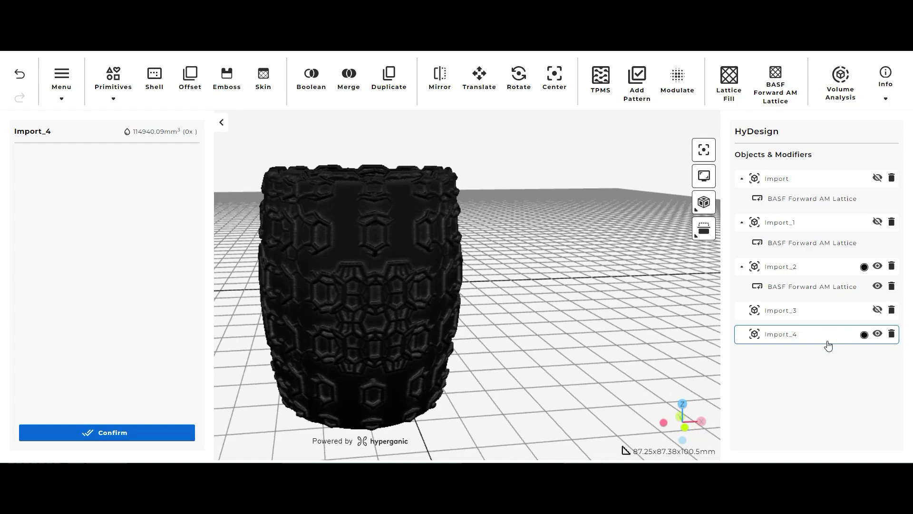
{"action": "left_click_drag", "start_coordinate": [574, 322], "coordinate": [595, 324]}
{"action": "scroll", "coordinate": [564, 332], "scroll_direction": "up", "scroll_amount": 3}
{"action": "scroll", "coordinate": [508, 320], "scroll_direction": "up", "scroll_amount": 5}
{"action": "left_click_drag", "start_coordinate": [495, 302], "coordinate": [515, 307]}
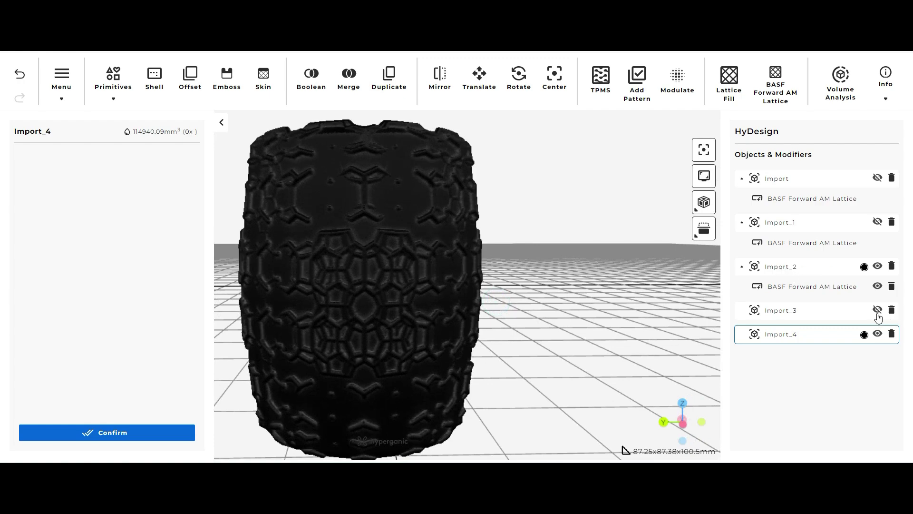
- Hide the smaller cylinder Import_4 and show the full-size Import_3 together with the Import_2 lattice
{"action": "left_click", "coordinate": [877, 333]}
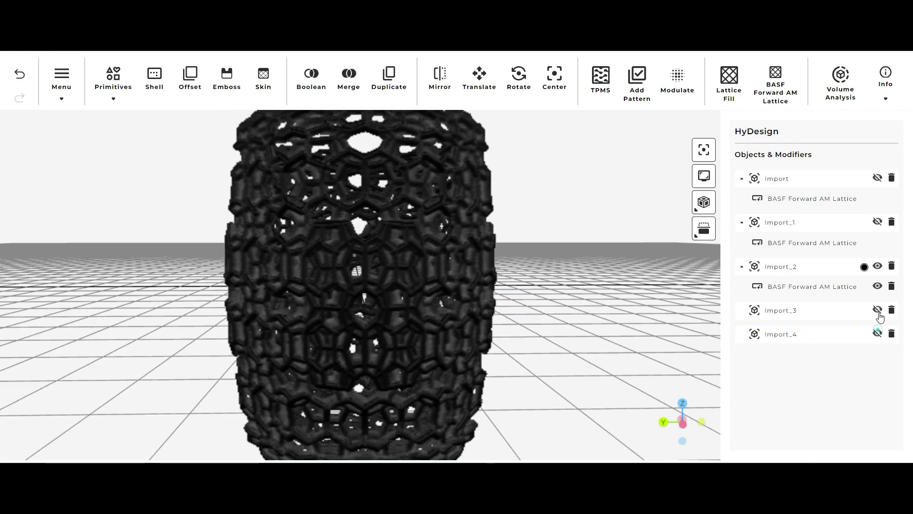
{"action": "left_click", "coordinate": [877, 310]}
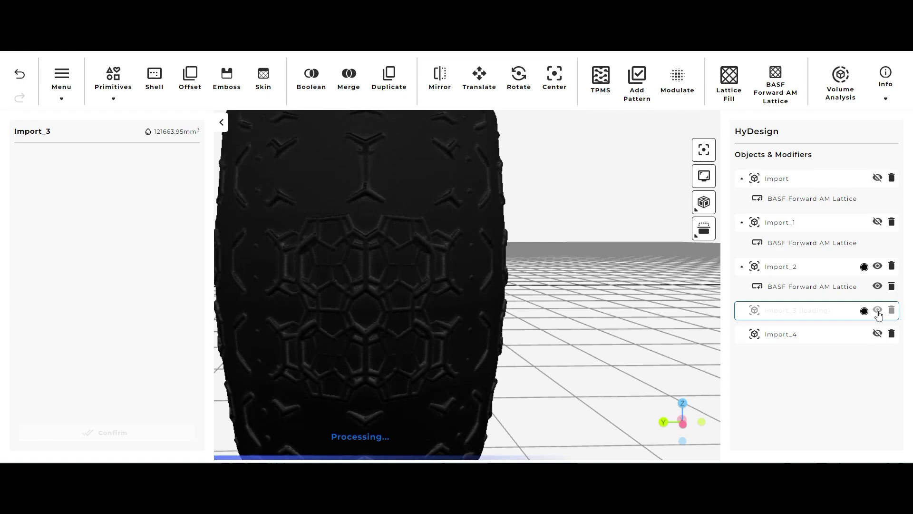
{"action": "scroll", "coordinate": [577, 280], "scroll_direction": "down", "scroll_amount": 4}
{"action": "mouse_move", "coordinate": [549, 290]}
{"action": "left_mouse_down"}
{"action": "mouse_move", "coordinate": [583, 303]}
{"action": "mouse_move", "coordinate": [580, 313]}
{"action": "left_mouse_up"}
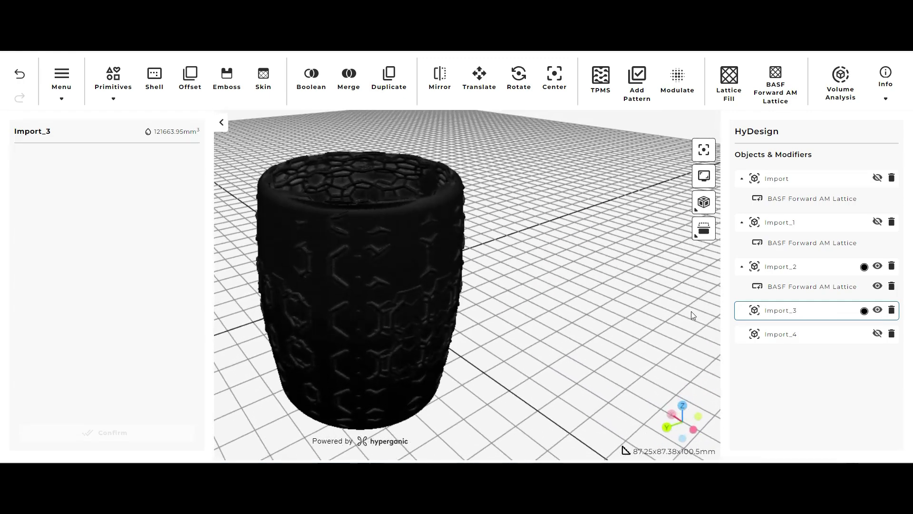
{"action": "left_click", "coordinate": [877, 310]}
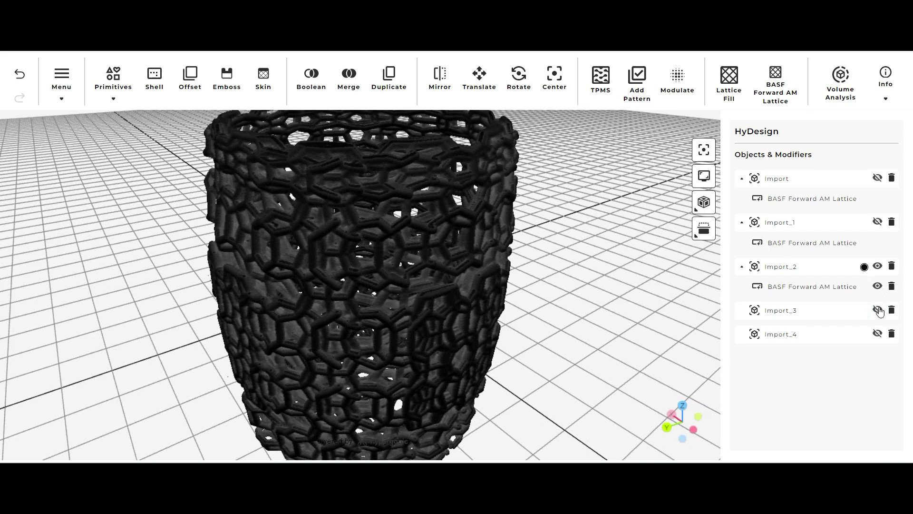
{"action": "left_click", "coordinate": [878, 310]}
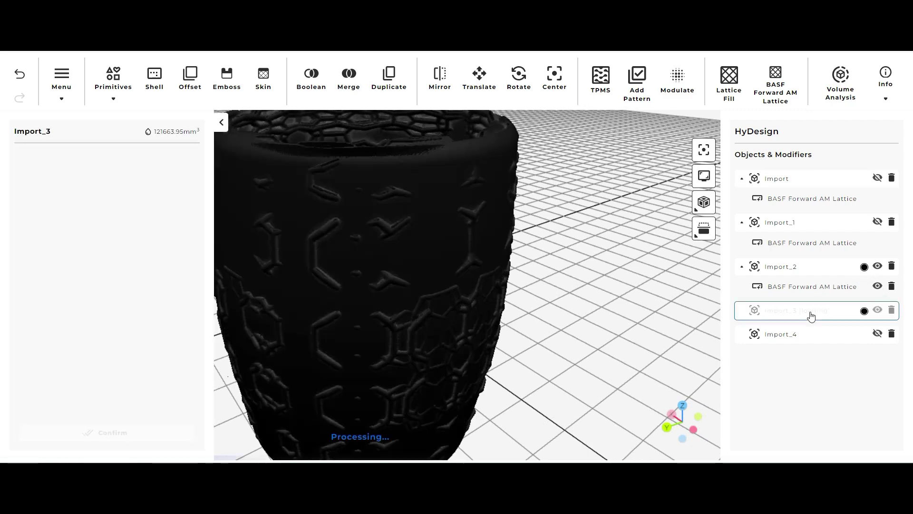
- Hide Import_2 and show Import_1 with its lattice around the solid cylinder Import_3
{"action": "left_click", "coordinate": [877, 266]}
{"action": "left_click", "coordinate": [878, 222]}
{"action": "left_click_drag", "start_coordinate": [626, 277], "coordinate": [618, 312]}
{"action": "scroll", "coordinate": [560, 310], "scroll_direction": "down", "scroll_amount": 4}
{"action": "left_click_drag", "start_coordinate": [554, 317], "coordinate": [623, 295]}
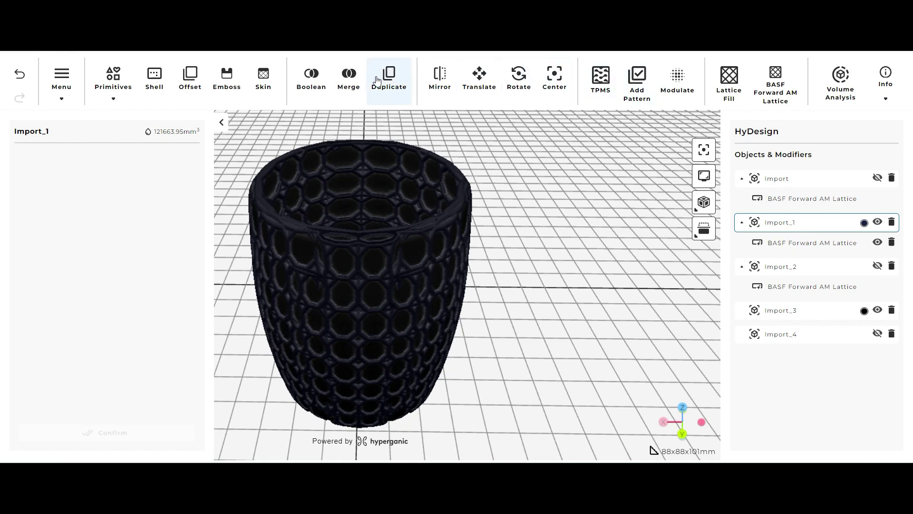
- Start a Boolean with Import_1 as the main object and Import_3 as the secondary object
{"action": "left_click", "coordinate": [312, 82]}
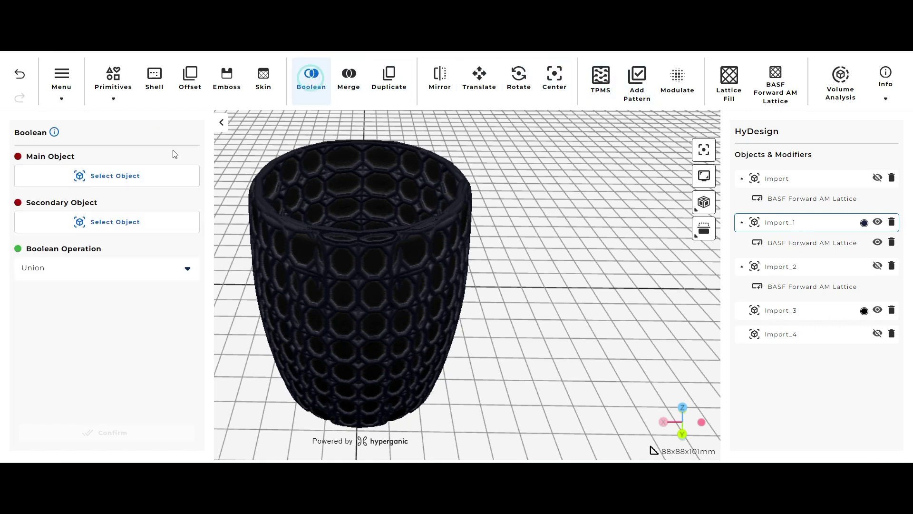
{"action": "left_click", "coordinate": [134, 178]}
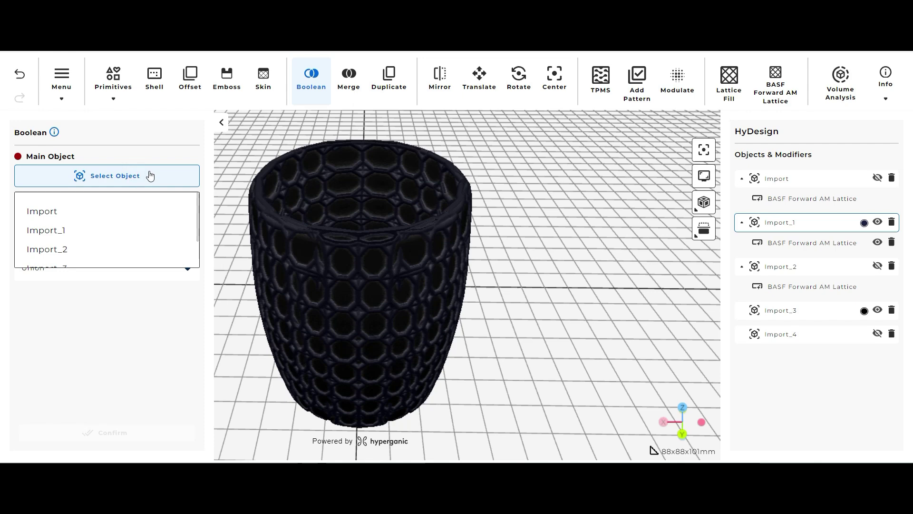
{"action": "left_click", "coordinate": [62, 238]}
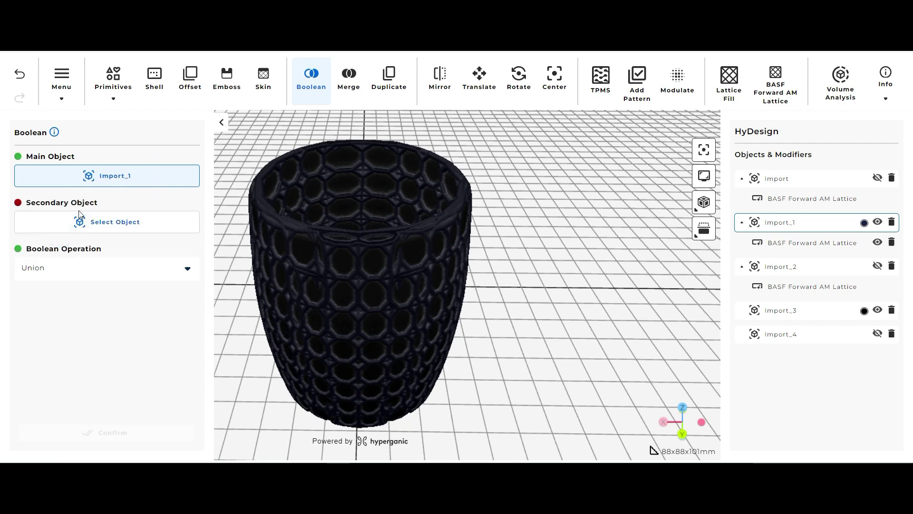
{"action": "left_click", "coordinate": [95, 221]}
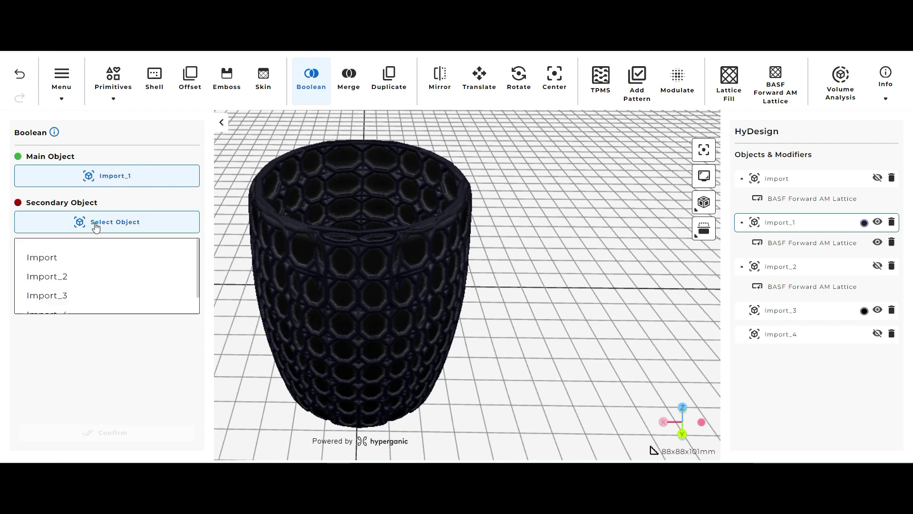
{"action": "left_click", "coordinate": [61, 297]}
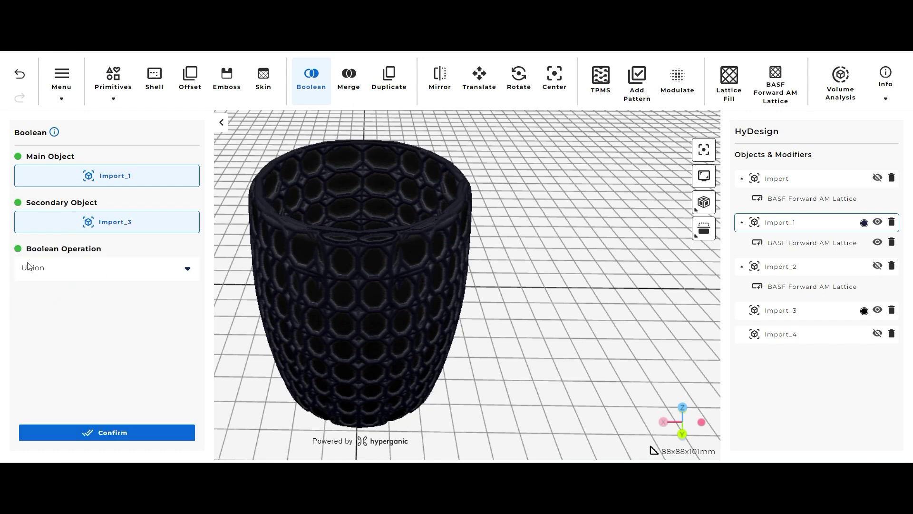
- Set the Boolean operation to Union and apply it to combine the lattice with the solid cylinder
{"action": "left_click", "coordinate": [84, 268]}
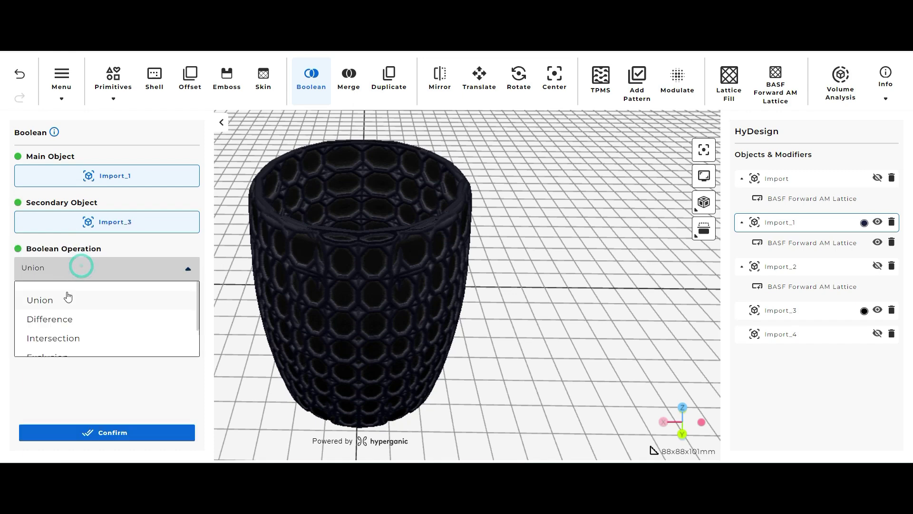
{"action": "scroll", "coordinate": [58, 298], "scroll_direction": "down", "scroll_amount": 1}
{"action": "scroll", "coordinate": [58, 298], "scroll_direction": "up", "scroll_amount": 1}
{"action": "scroll", "coordinate": [63, 299], "scroll_direction": "down", "scroll_amount": 1}
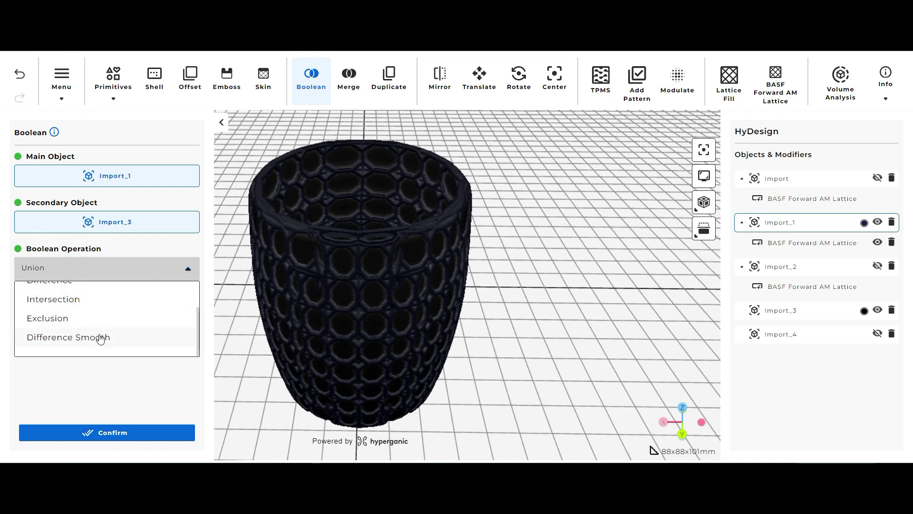
{"action": "scroll", "coordinate": [92, 328], "scroll_direction": "up", "scroll_amount": 1}
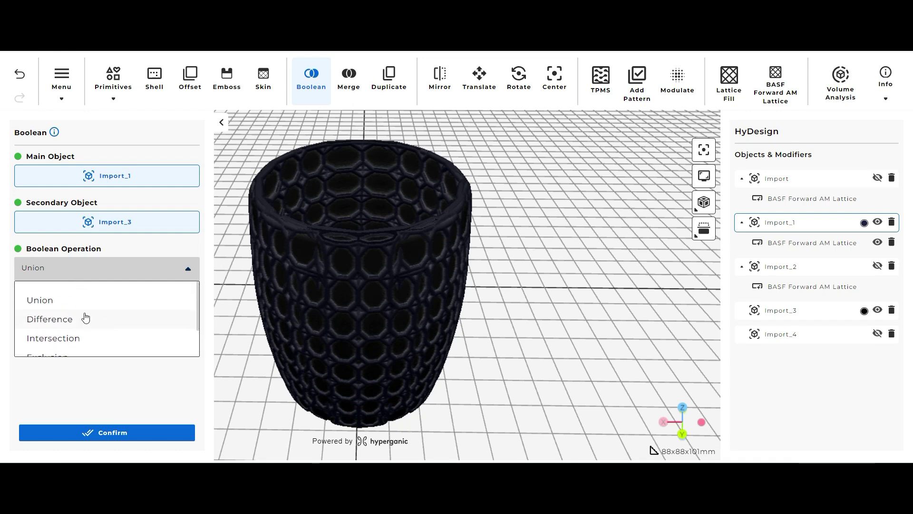
{"action": "left_click", "coordinate": [55, 304]}
{"action": "left_click", "coordinate": [121, 433]}
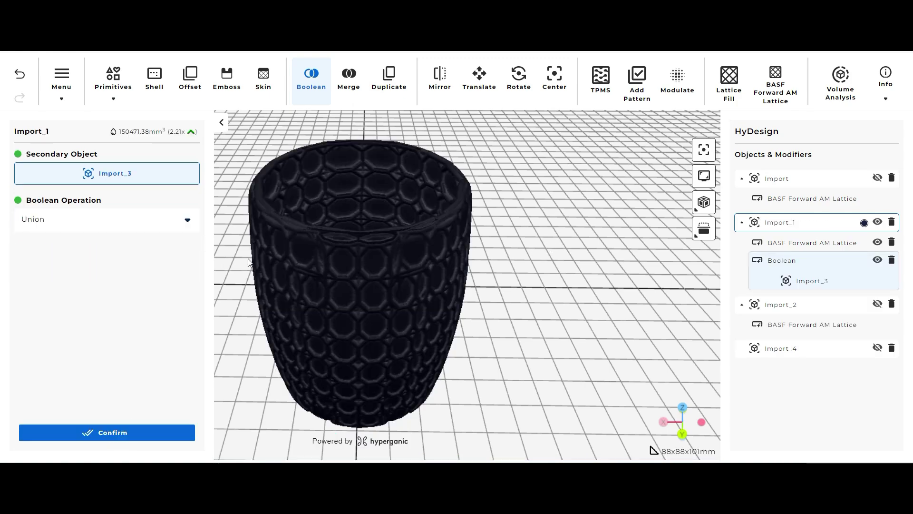
{"action": "left_click_drag", "start_coordinate": [560, 234], "coordinate": [596, 249]}
{"action": "mouse_move", "coordinate": [595, 246]}
{"action": "right_mouse_down"}
{"action": "mouse_move", "coordinate": [558, 295]}
{"action": "mouse_move", "coordinate": [607, 249]}
{"action": "right_mouse_up"}
{"action": "scroll", "coordinate": [612, 286], "scroll_direction": "down", "scroll_amount": 4}
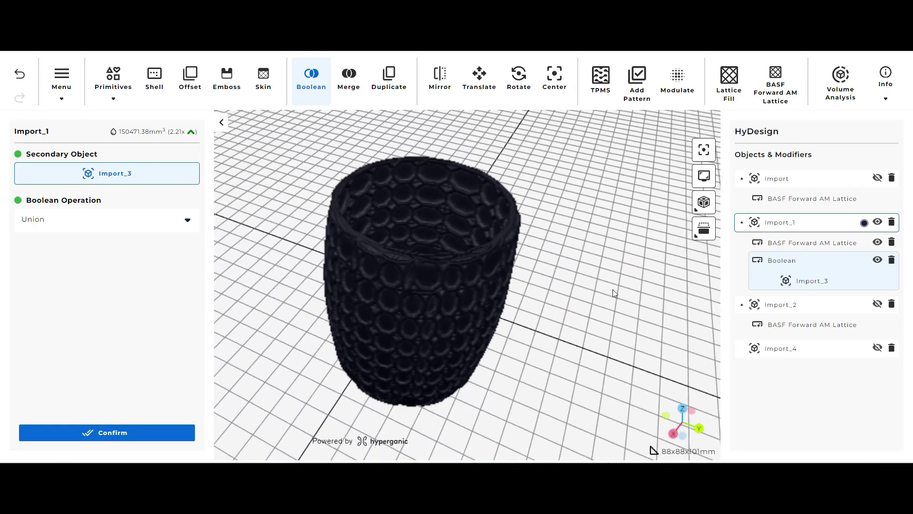
{"action": "right_click_drag", "start_coordinate": [612, 289], "coordinate": [595, 280]}
{"action": "left_click_drag", "start_coordinate": [597, 285], "coordinate": [523, 247]}
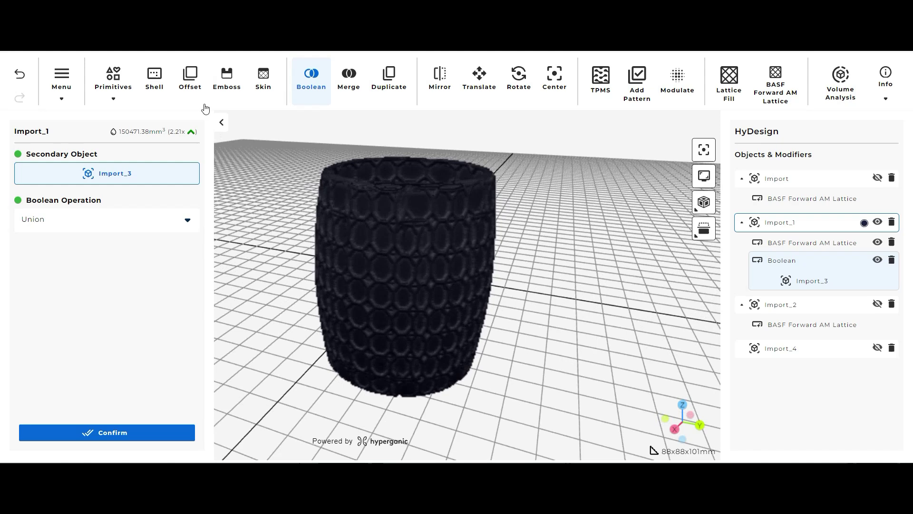
- Export the unioned Import_1 as a Decimated STL with a max error relative to voxel size of 0.04
{"action": "left_click", "coordinate": [55, 90]}
{"action": "left_click", "coordinate": [61, 154]}
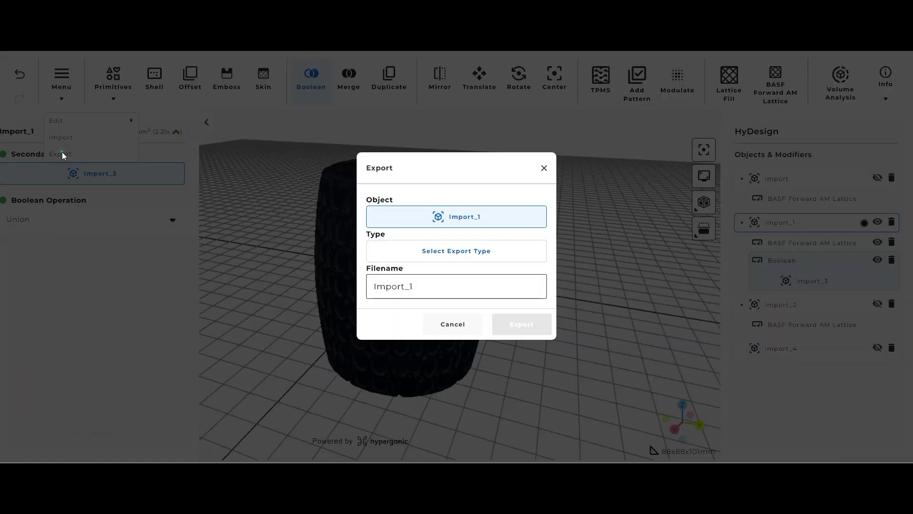
{"action": "left_click", "coordinate": [489, 225]}
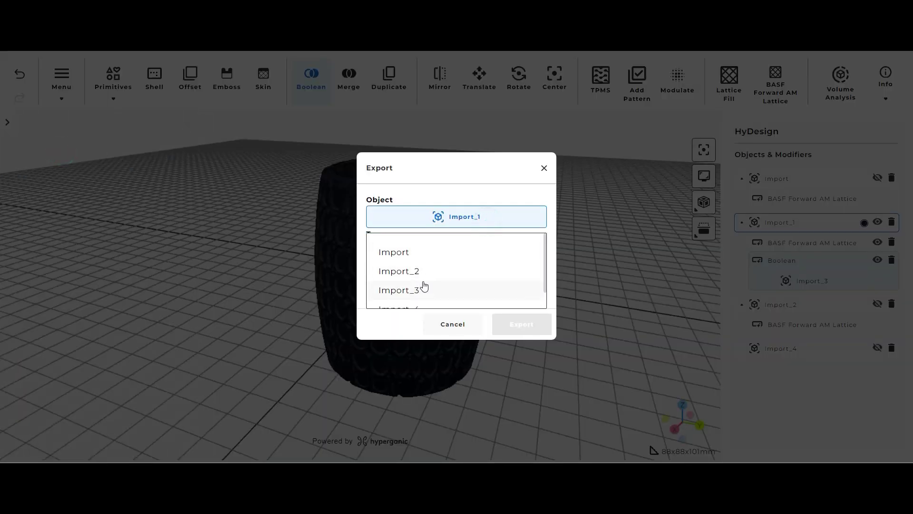
{"action": "scroll", "coordinate": [427, 278], "scroll_direction": "down", "scroll_amount": 1}
{"action": "scroll", "coordinate": [428, 282], "scroll_direction": "up", "scroll_amount": 1}
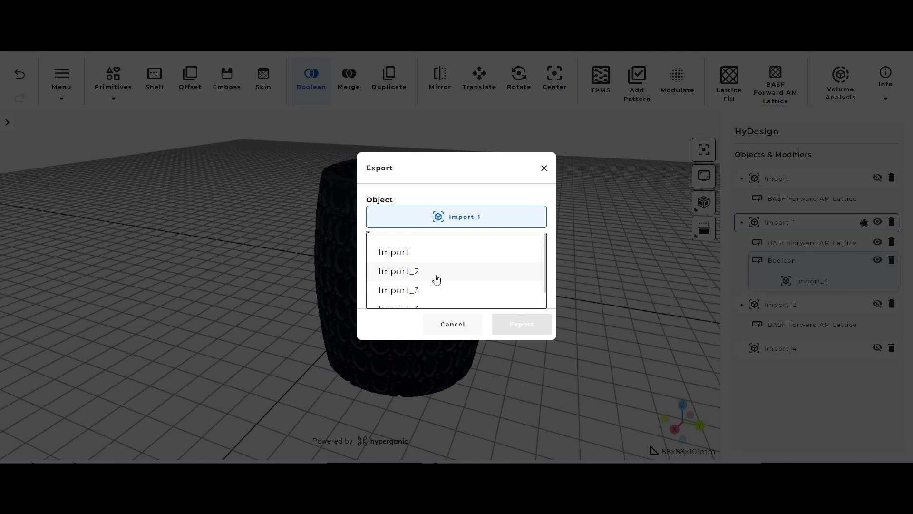
{"action": "left_click", "coordinate": [484, 196]}
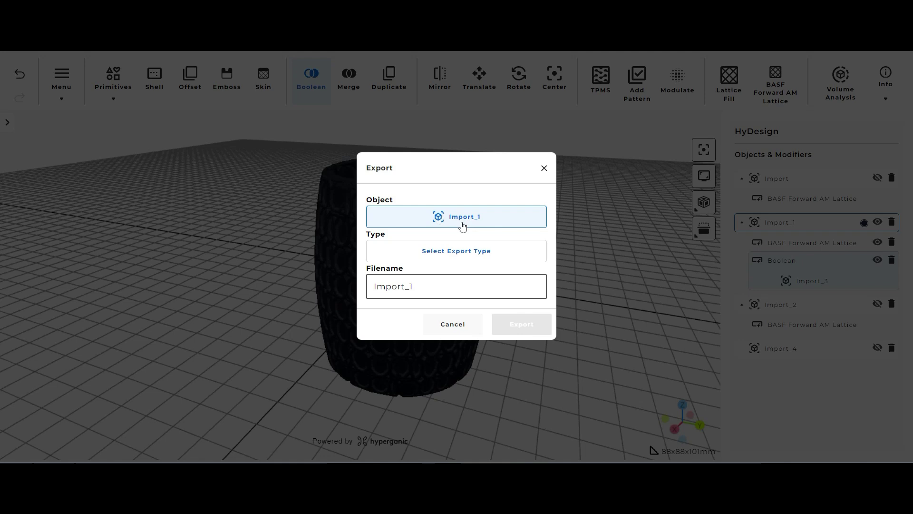
{"action": "left_click", "coordinate": [455, 259]}
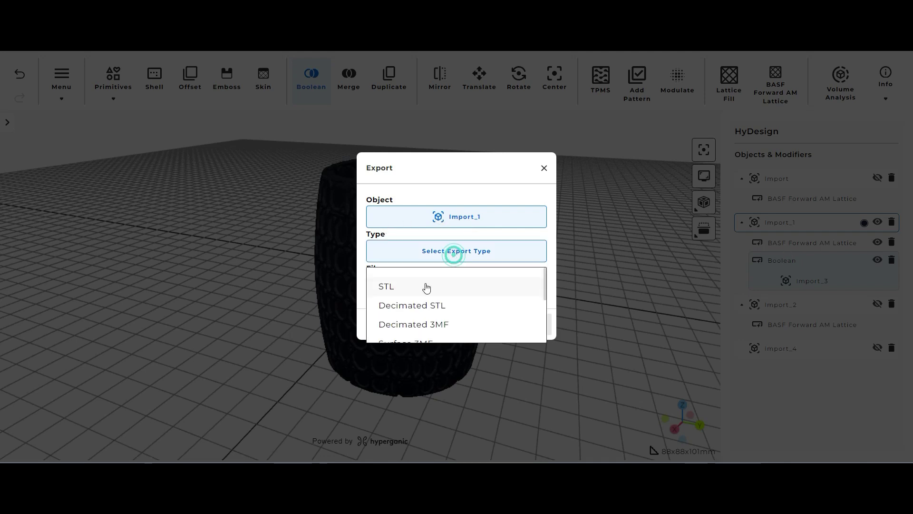
{"action": "left_click", "coordinate": [433, 309]}
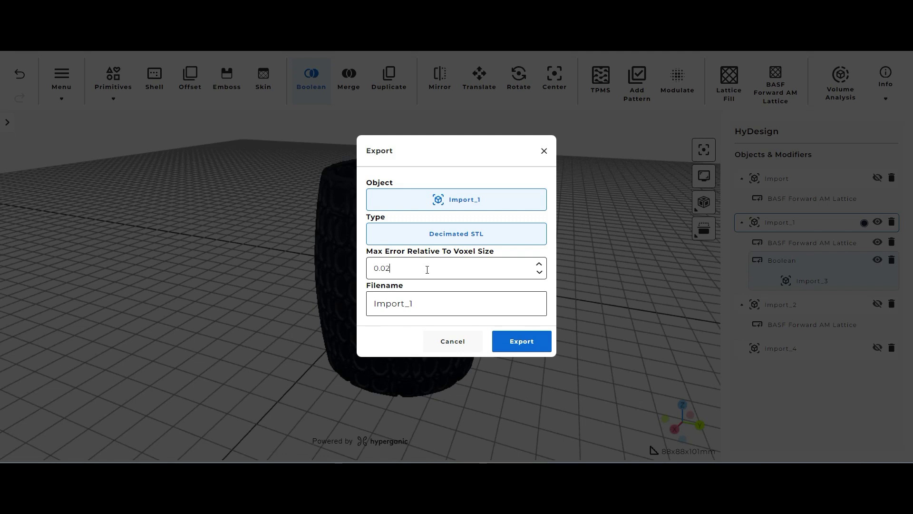
{"action": "left_click", "coordinate": [427, 269]}
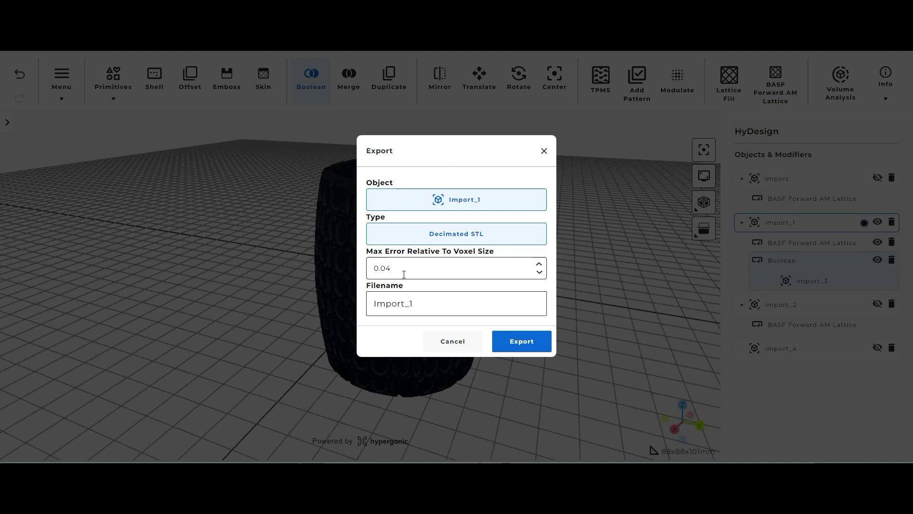
{"action": "left_click", "coordinate": [531, 343]}
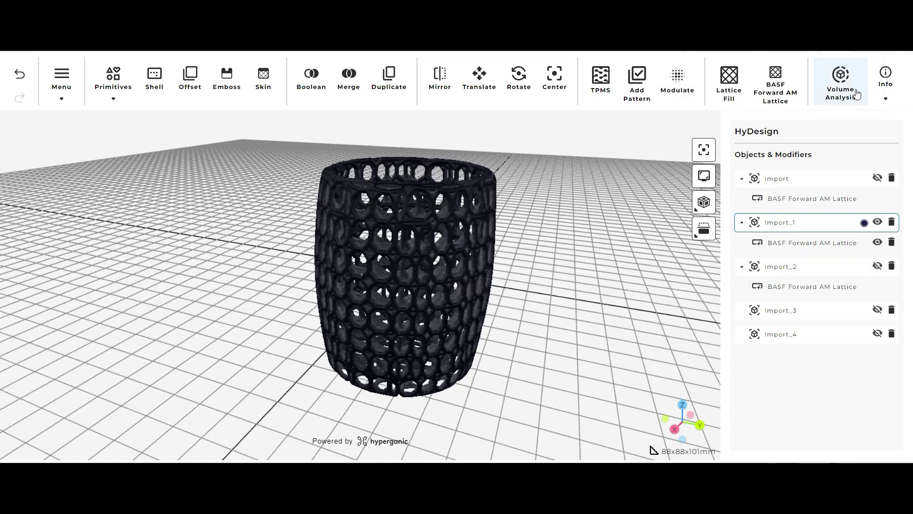
- Export the lattice-only Import_1 as a Decimated STL with max error 0.04 and the filename Lattice Cylinder
{"action": "mouse_move", "coordinate": [59, 94]}
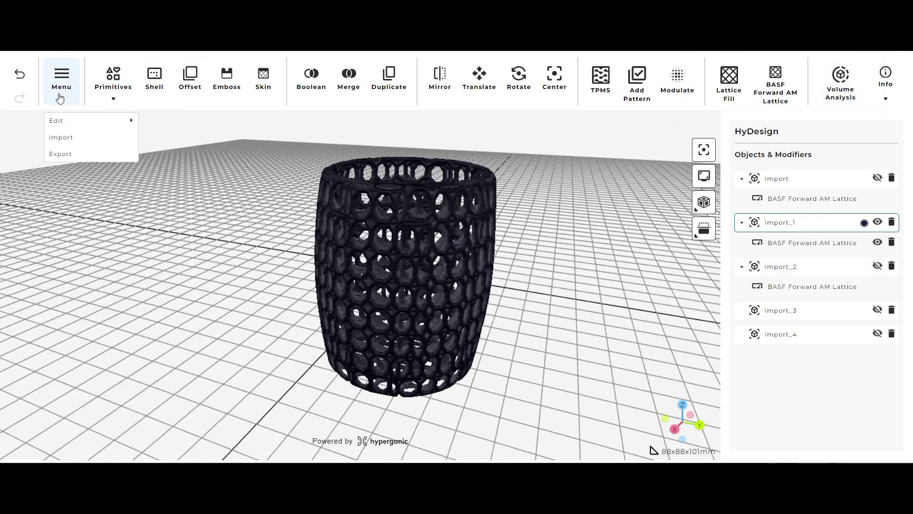
{"action": "left_click", "coordinate": [69, 154]}
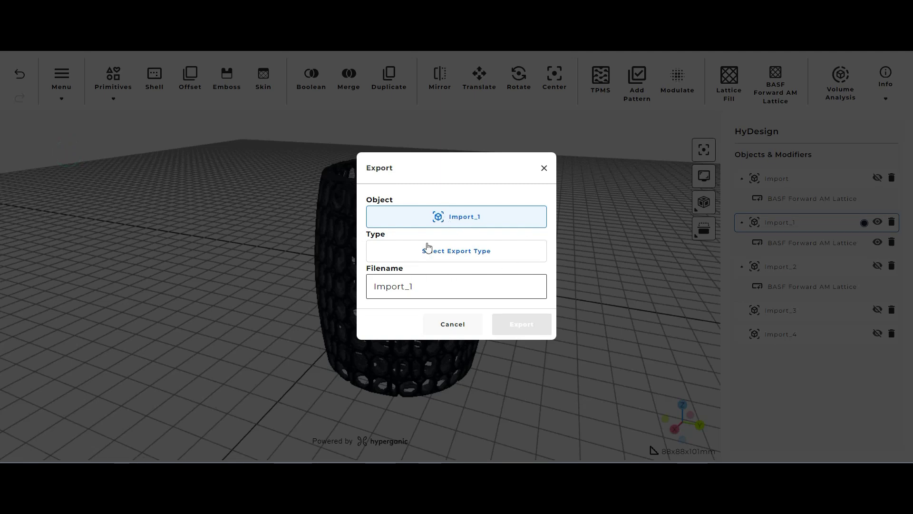
{"action": "left_click", "coordinate": [458, 252]}
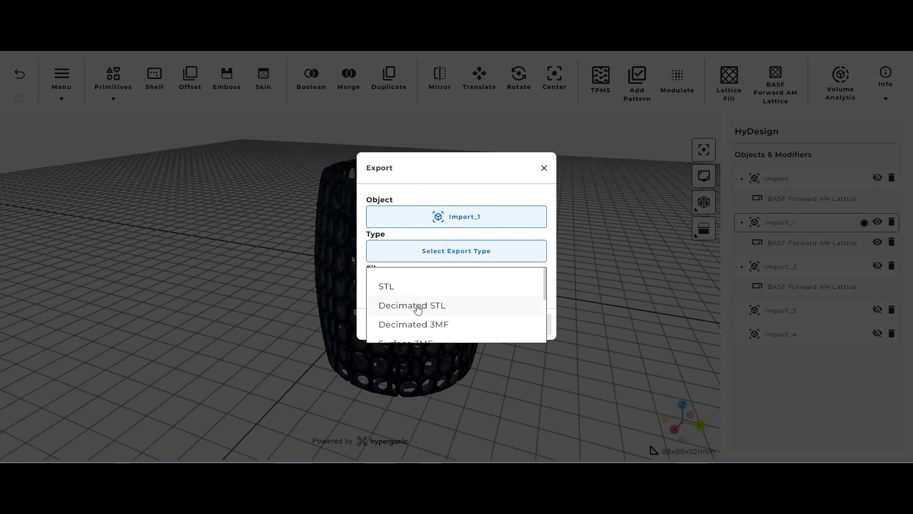
{"action": "left_click", "coordinate": [416, 306]}
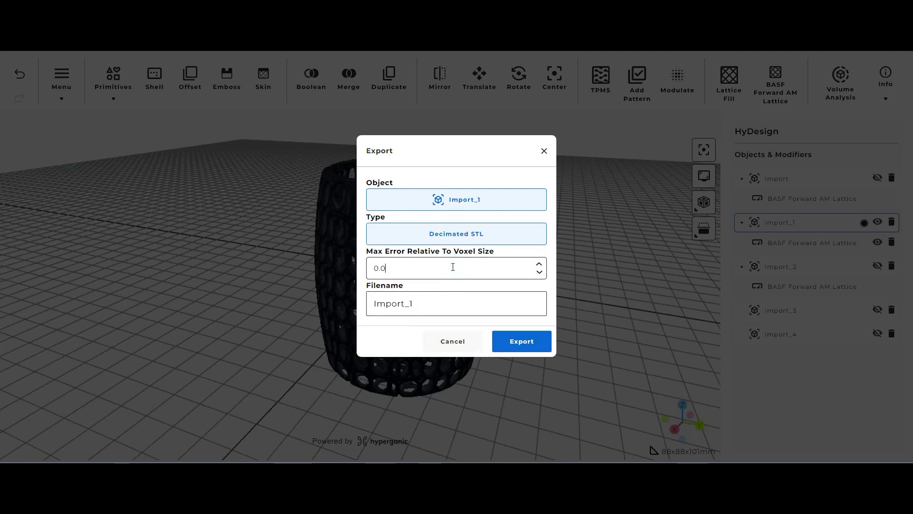
{"action": "left_click", "coordinate": [438, 303]}
{"action": "double_click", "coordinate": [438, 303]}
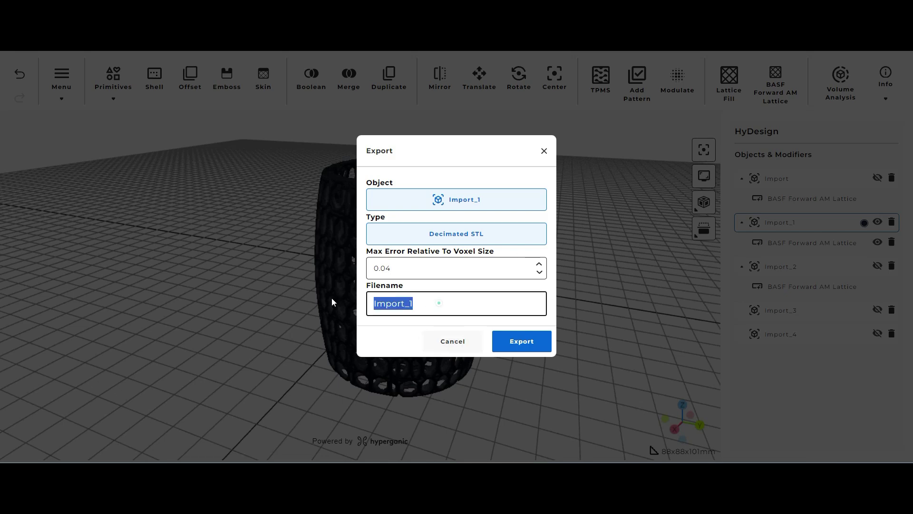
{"action": "type", "text": "L"}
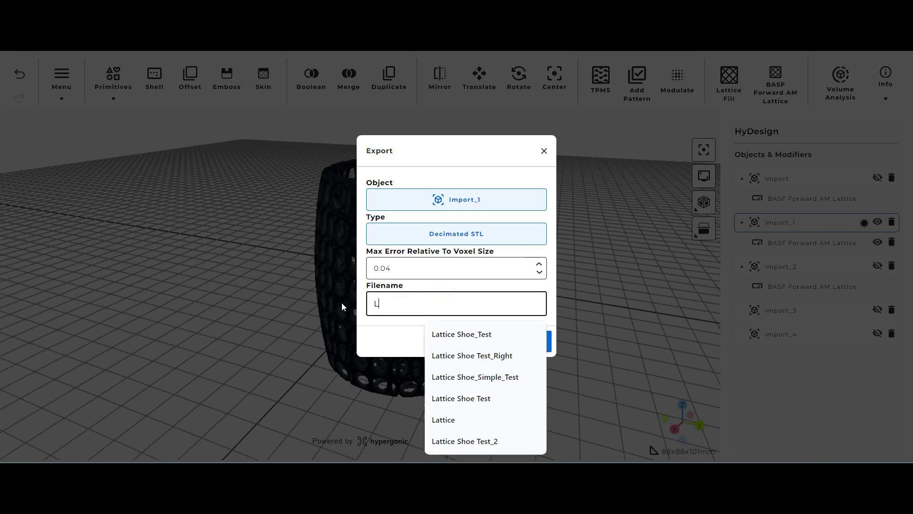
{"action": "type", "text": "attice Cylinder"}
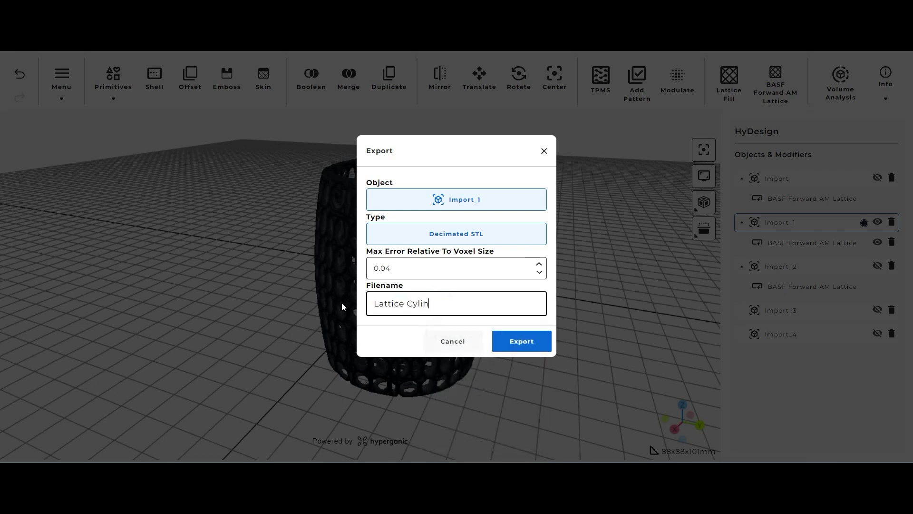
{"action": "left_click", "coordinate": [518, 340]}
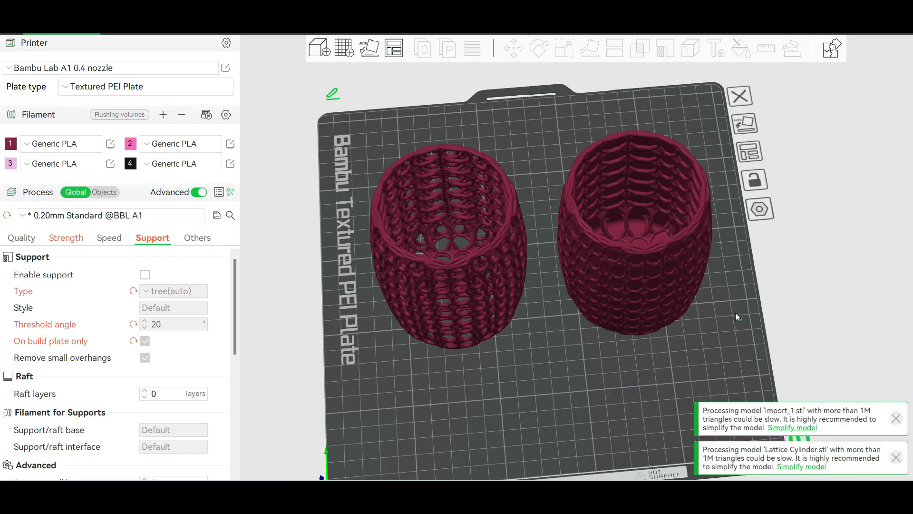
- Switch to Bambu Studio, compare the open lattice cylinder with the unioned cylinder on the build plate, and slice the plate
{"action": "mouse_move", "coordinate": [735, 312]}
{"action": "left_mouse_down"}
{"action": "mouse_move", "coordinate": [711, 301]}
{"action": "mouse_move", "coordinate": [729, 296]}
{"action": "left_mouse_up"}
{"action": "scroll", "coordinate": [705, 324], "scroll_direction": "up", "scroll_amount": 2}
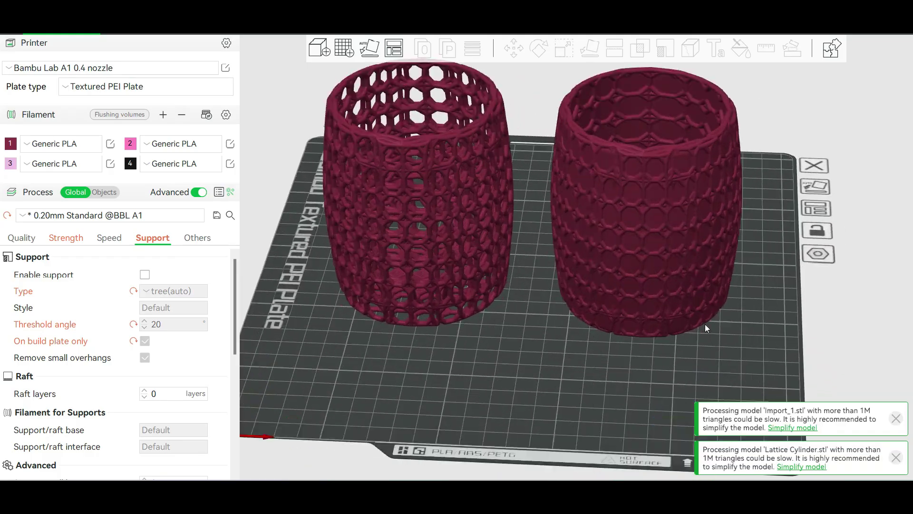
{"action": "scroll", "coordinate": [705, 324], "scroll_direction": "up", "scroll_amount": 2}
{"action": "left_click_drag", "start_coordinate": [538, 356], "coordinate": [543, 377]}
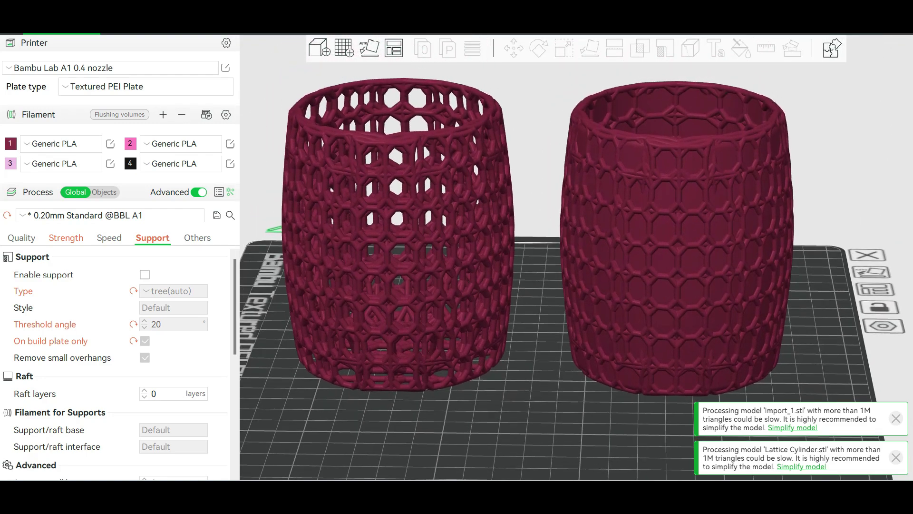
{"action": "key", "text": "ctrl+r"}
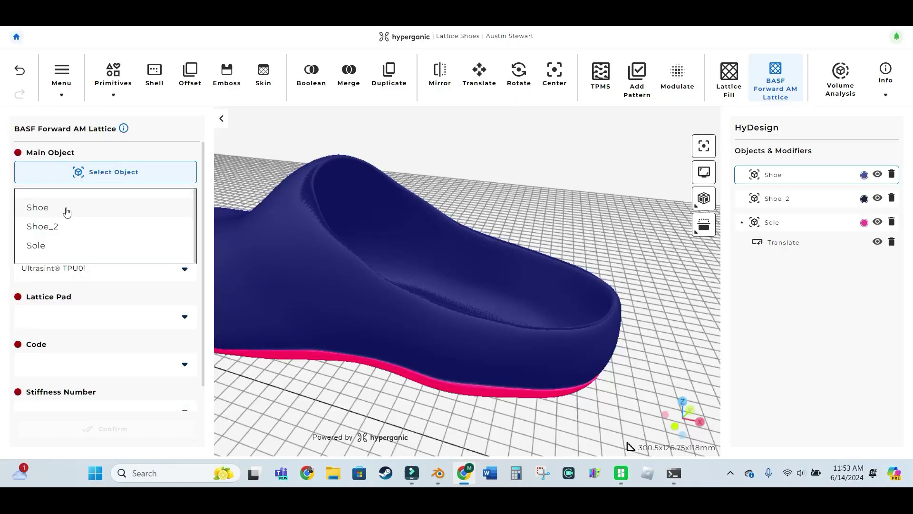
- In HyDesign's Lattice Shoes project, apply a BASF Forward AM Lattice to Shoe with lattice pad Protection, code B and stiffness number 3
{"action": "left_click", "coordinate": [67, 209]}
{"action": "left_click", "coordinate": [87, 314]}
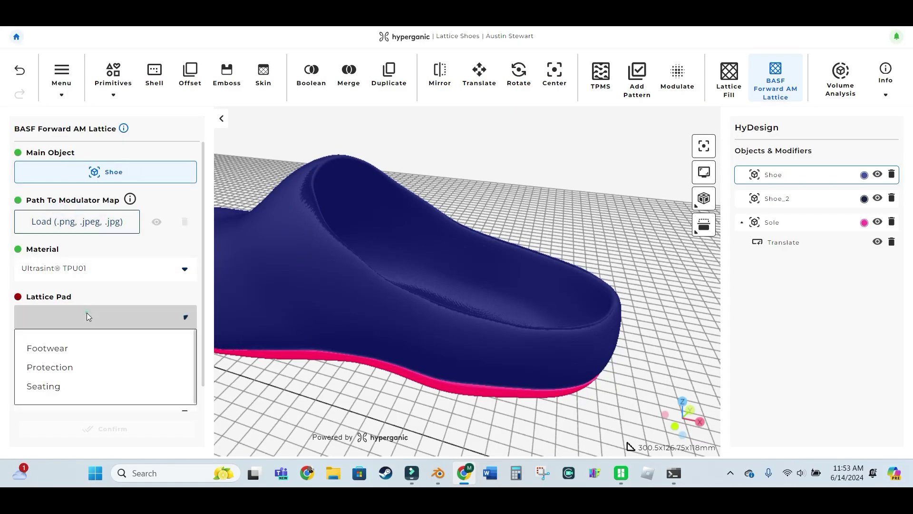
{"action": "left_click", "coordinate": [74, 365]}
{"action": "left_click", "coordinate": [89, 339]}
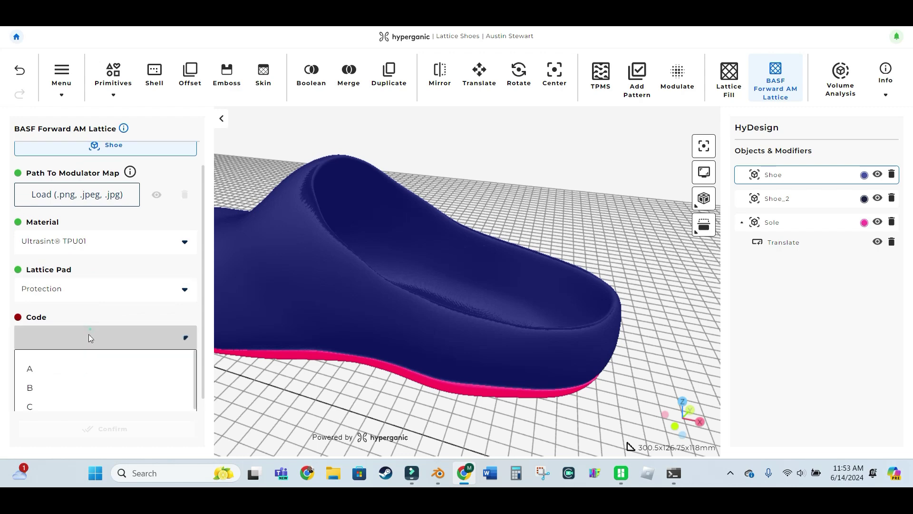
{"action": "left_click", "coordinate": [42, 386]}
{"action": "left_click", "coordinate": [83, 381]}
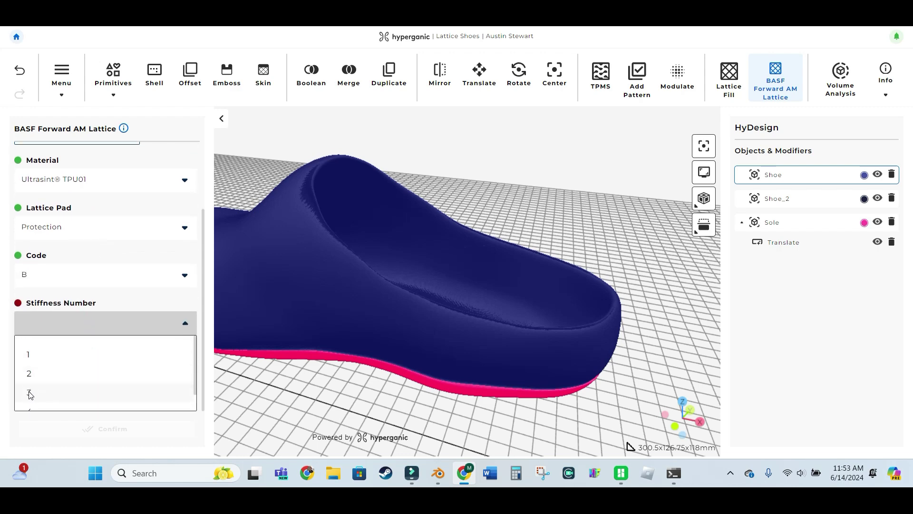
{"action": "left_click", "coordinate": [30, 393]}
{"action": "left_click", "coordinate": [110, 428]}
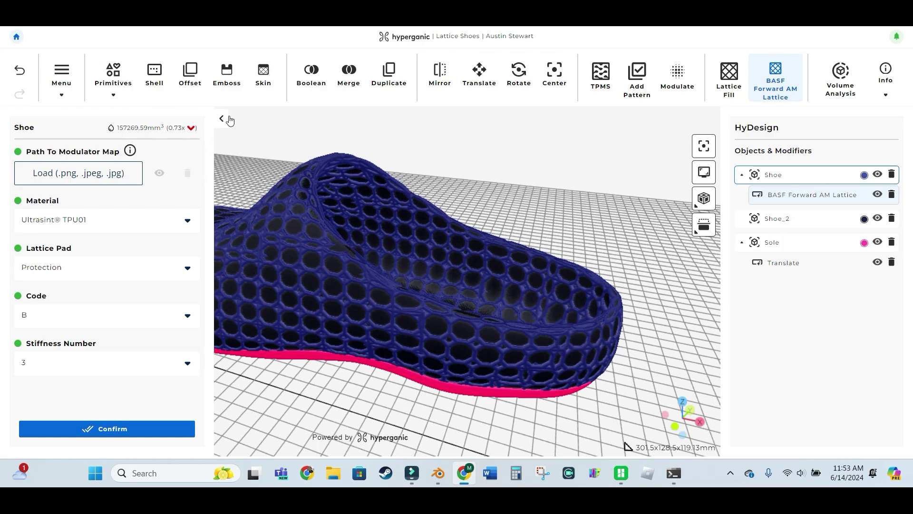
{"action": "left_click", "coordinate": [301, 201]}
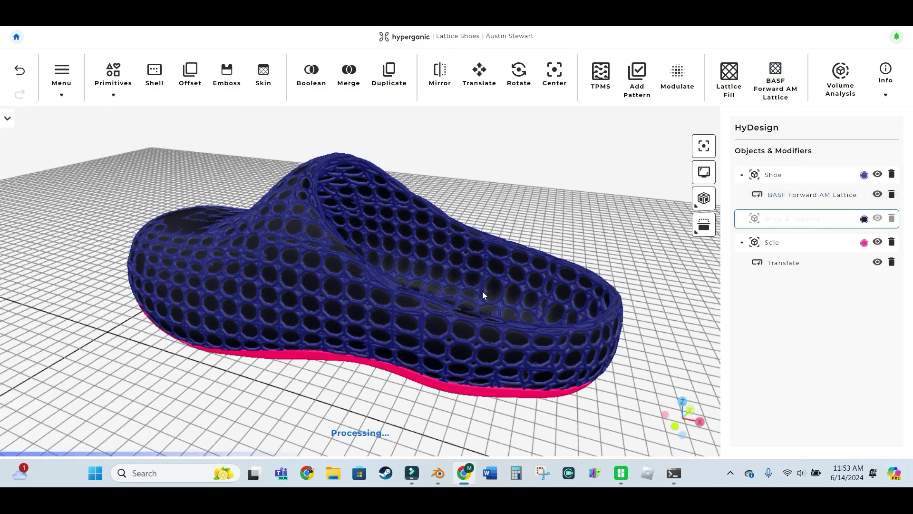